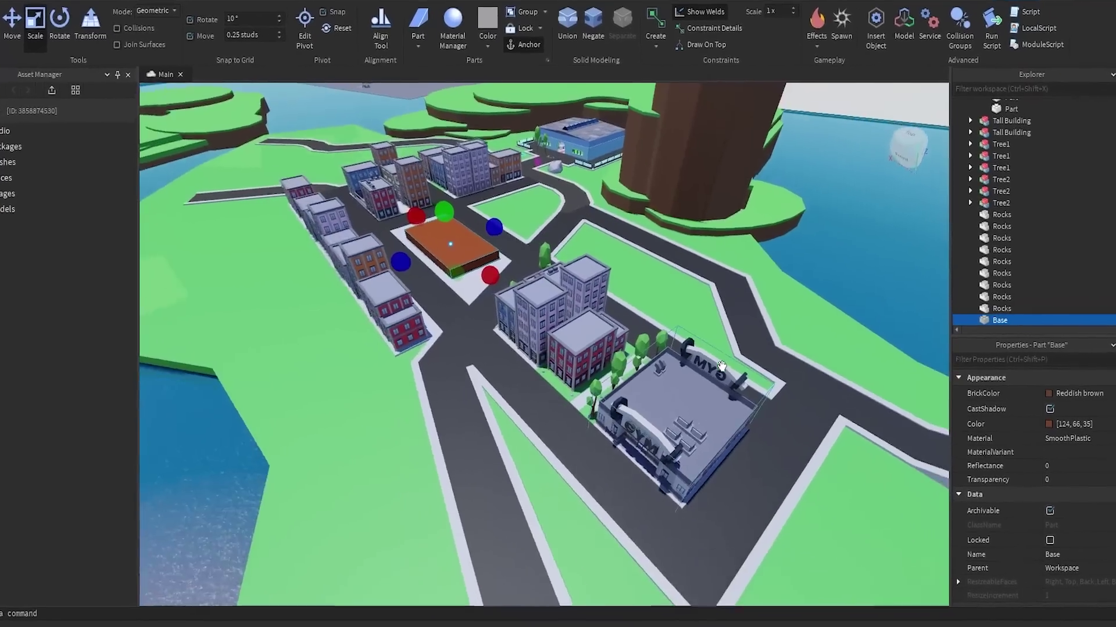
- Swing the Roblox Studio view across the city and water to the empty grassy hill
{"action": "mouse_move", "coordinate": [721, 366]}
{"action": "right_mouse_down"}
{"action": "mouse_move", "coordinate": [673, 360]}
{"action": "mouse_move", "coordinate": [708, 354]}
{"action": "right_mouse_up"}
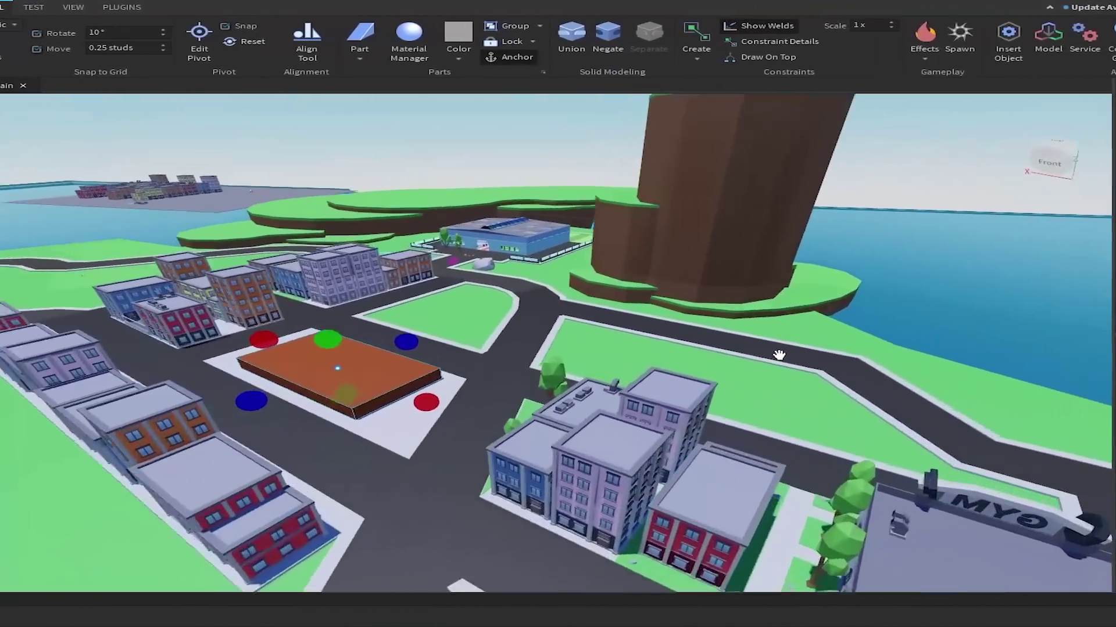
{"action": "right_click_drag", "start_coordinate": [782, 355], "coordinate": [727, 356]}
{"action": "scroll", "coordinate": [701, 357], "scroll_direction": "up", "scroll_amount": 3}
{"action": "scroll", "coordinate": [702, 357], "scroll_direction": "up", "scroll_amount": 3}
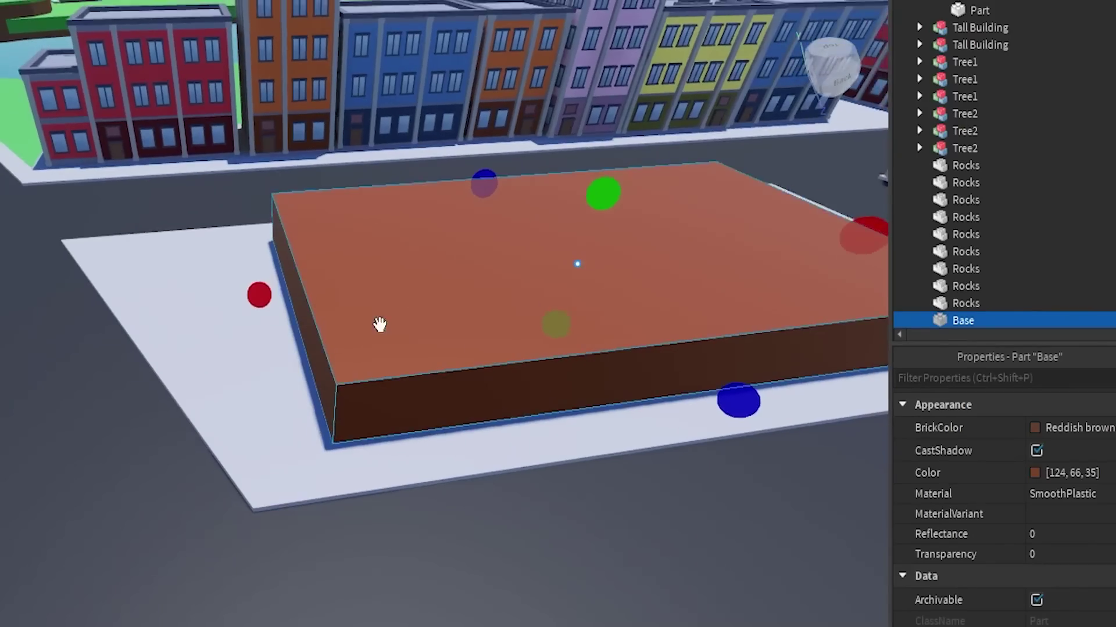
{"action": "right_click_drag", "start_coordinate": [620, 344], "coordinate": [665, 331]}
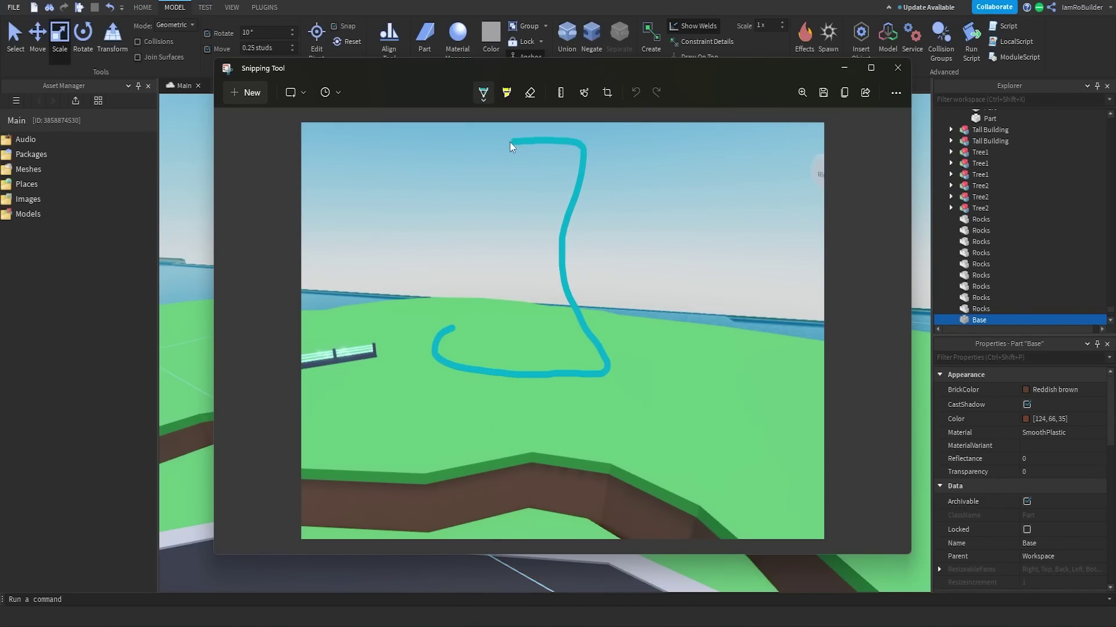
- Sketch two cooling-tower outlines and the connecting parking-lot boundary on the screenshot
{"action": "left_click_drag", "start_coordinate": [584, 153], "coordinate": [447, 337]}
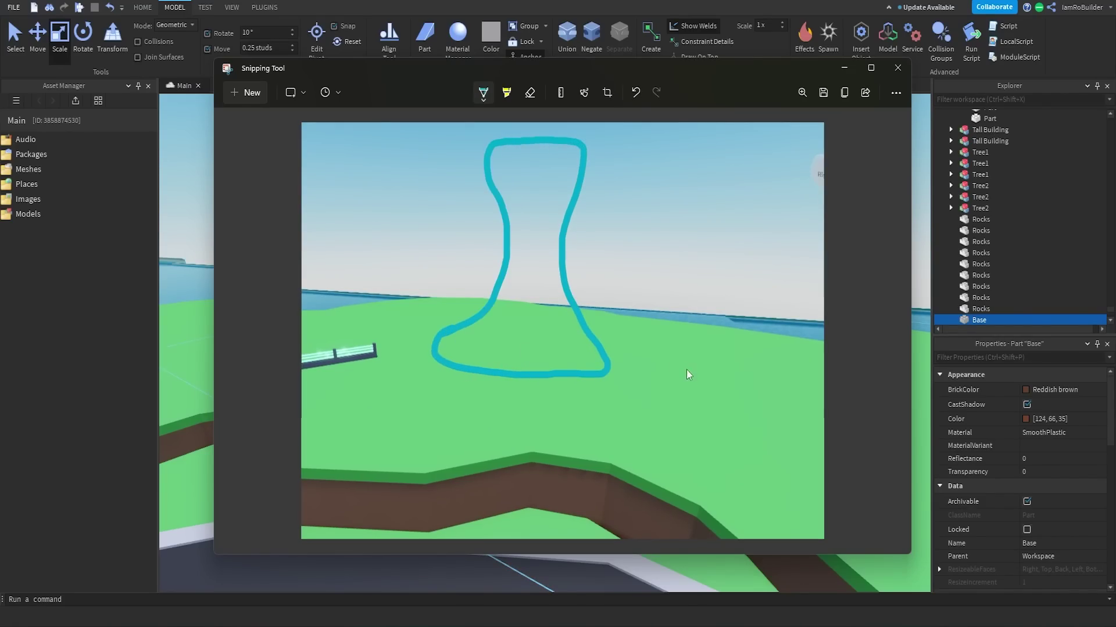
{"action": "left_click_drag", "start_coordinate": [715, 382], "coordinate": [741, 420]}
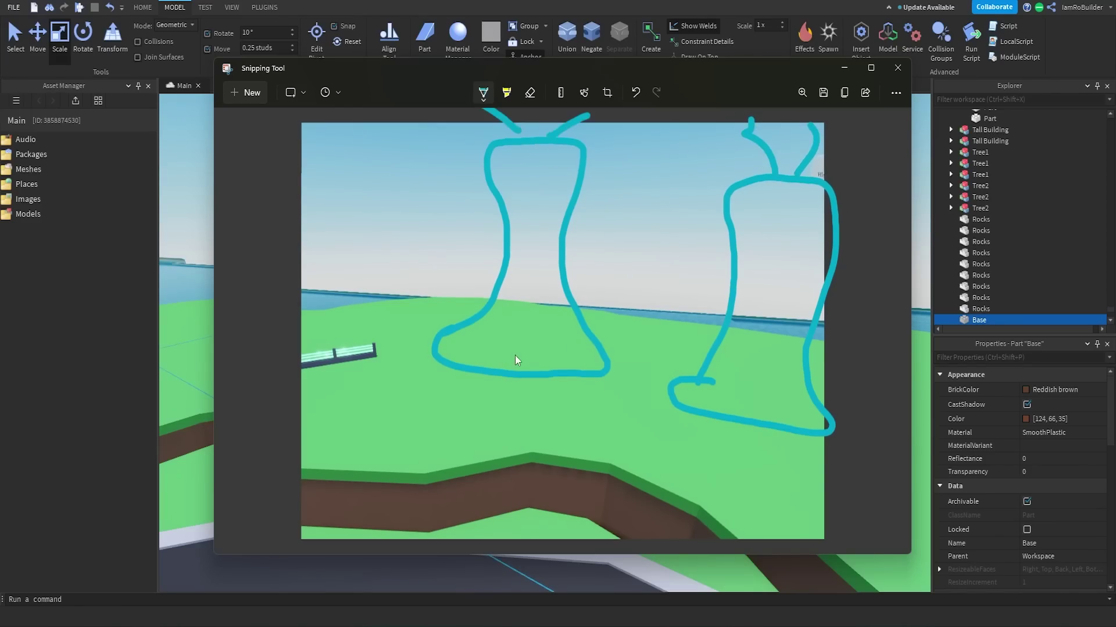
{"action": "left_click_drag", "start_coordinate": [584, 323], "coordinate": [712, 358]}
{"action": "left_click_drag", "start_coordinate": [473, 316], "coordinate": [421, 308]}
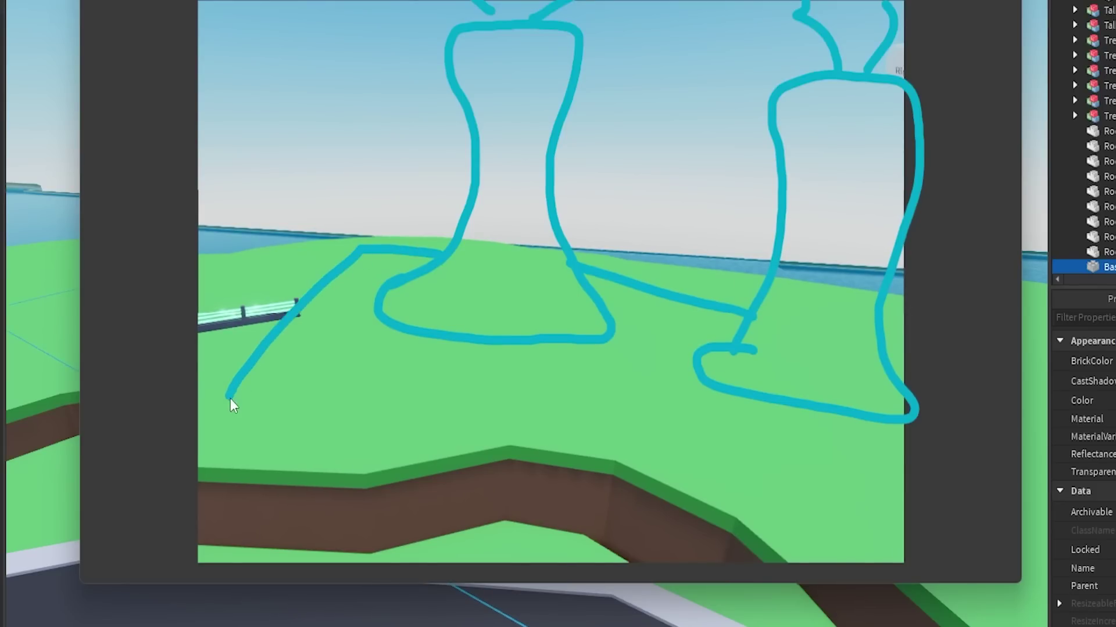
{"action": "left_click_drag", "start_coordinate": [232, 399], "coordinate": [557, 440]}
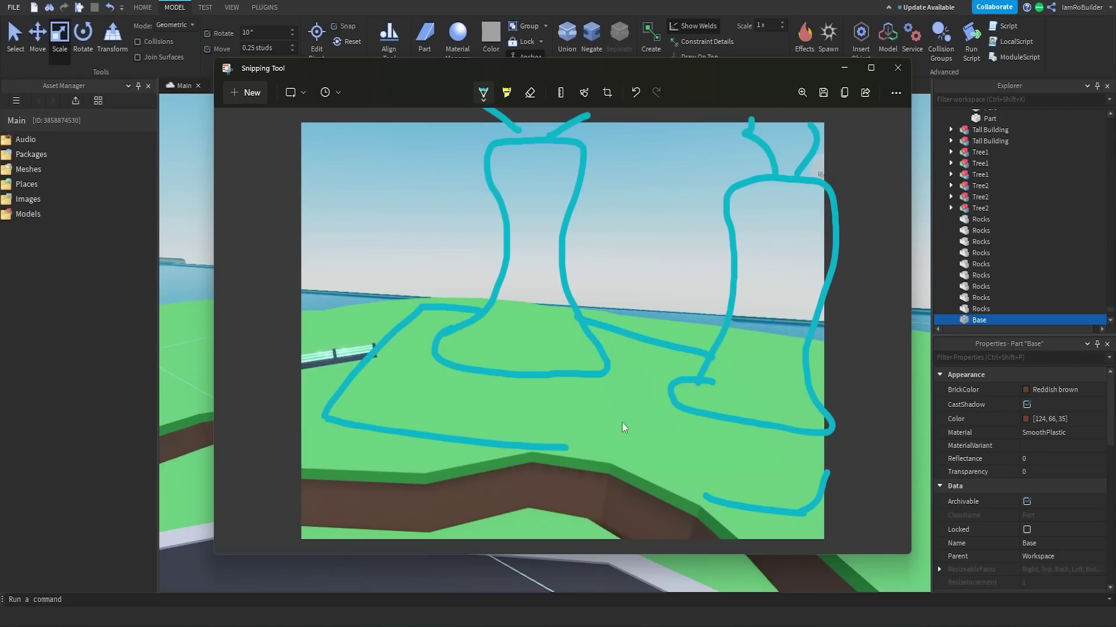
{"action": "left_click_drag", "start_coordinate": [630, 410], "coordinate": [581, 397]}
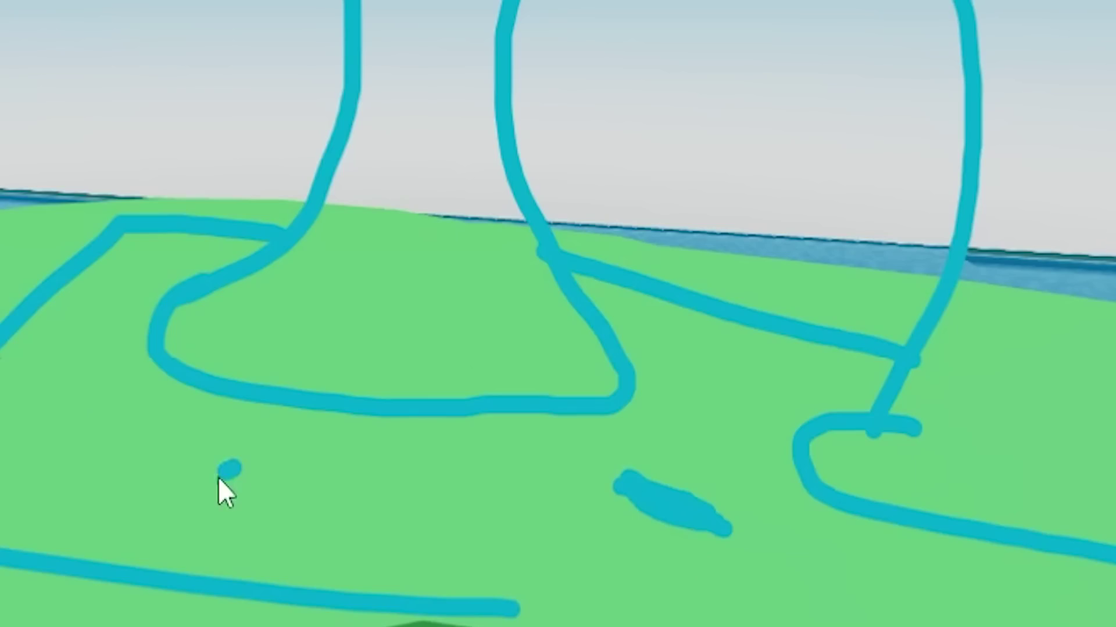
{"action": "left_click_drag", "start_coordinate": [305, 393], "coordinate": [353, 373]}
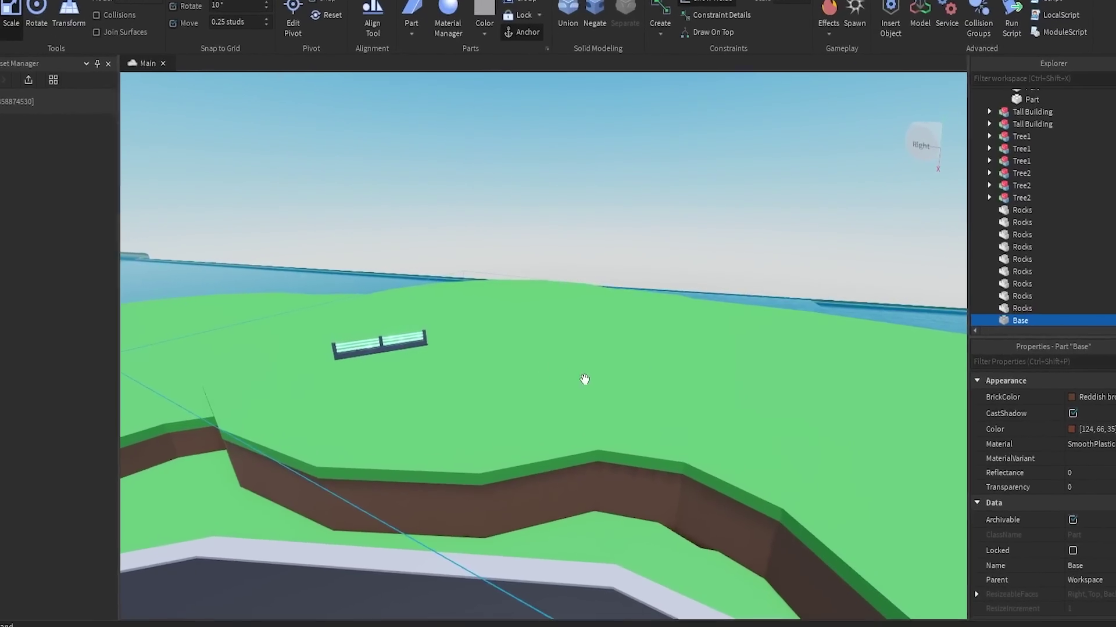
{"action": "scroll", "coordinate": [585, 380], "scroll_direction": "up", "scroll_amount": 3}
{"action": "scroll", "coordinate": [586, 381], "scroll_direction": "up", "scroll_amount": 3}
{"action": "scroll", "coordinate": [584, 376], "scroll_direction": "up", "scroll_amount": 3}
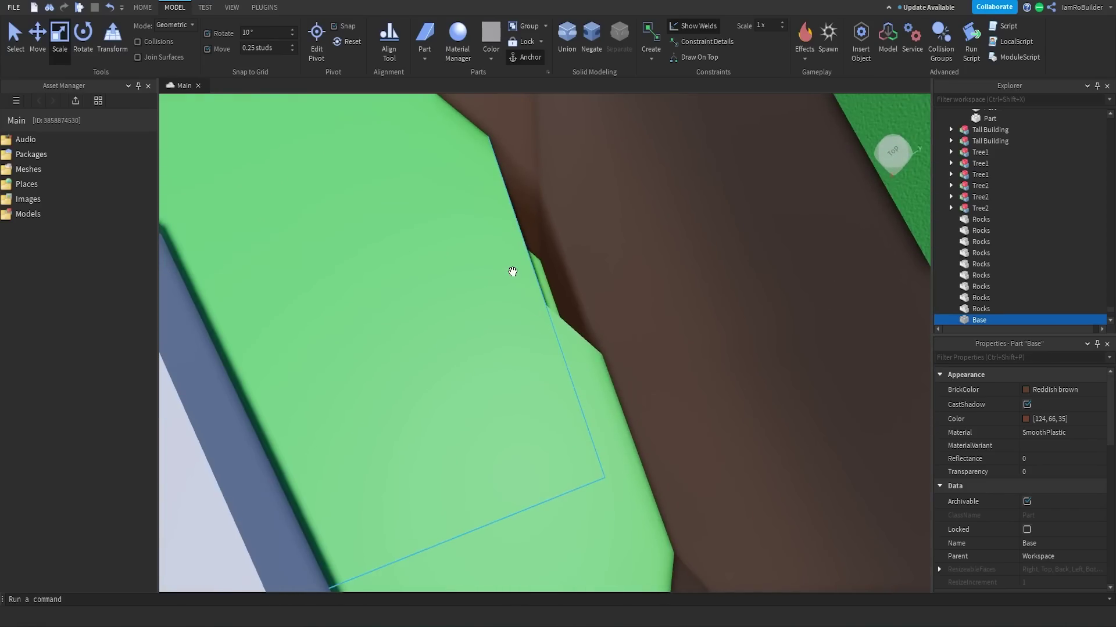
- Add a cylinder mesh with 10 vertices to the Blender scene
{"action": "left_click", "coordinate": [511, 269]}
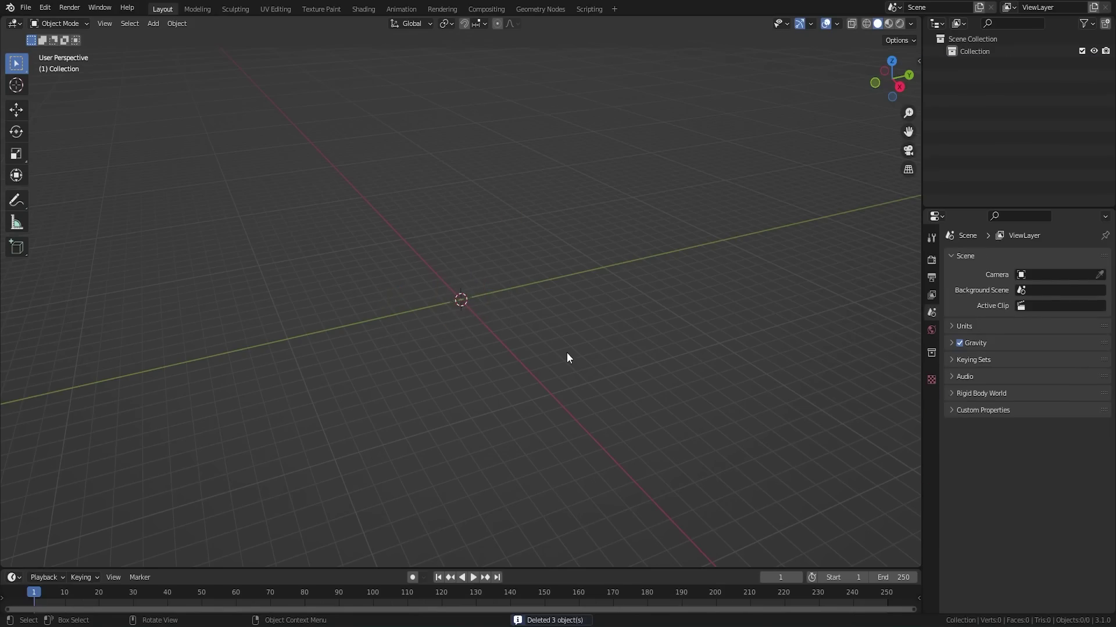
{"action": "key", "text": "shift+a"}
{"action": "mouse_move", "coordinate": [488, 82]}
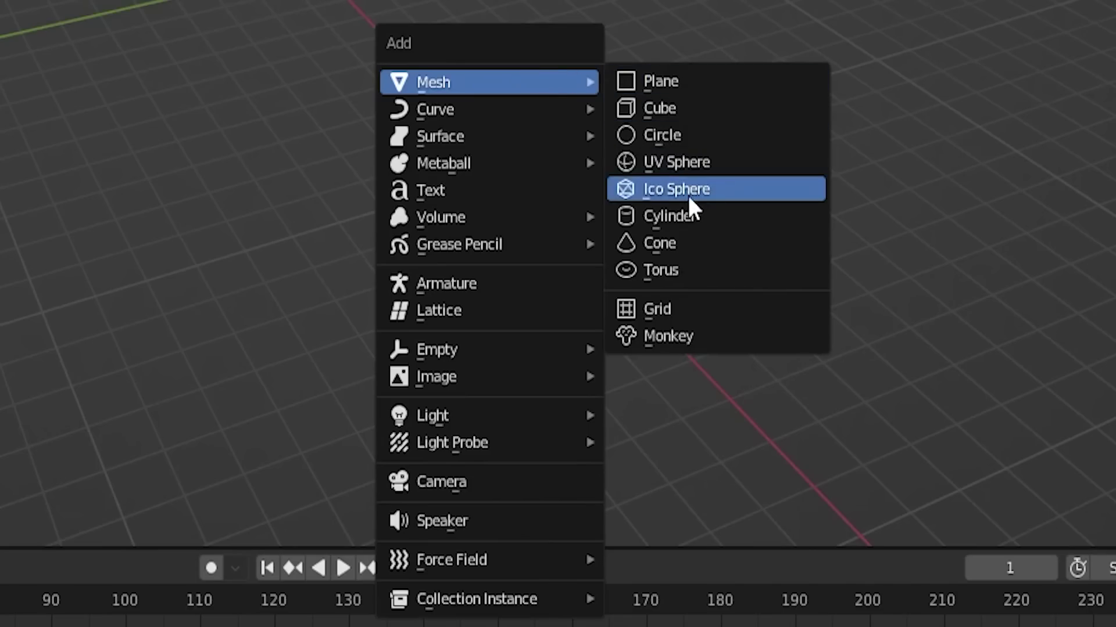
{"action": "left_click", "coordinate": [629, 415]}
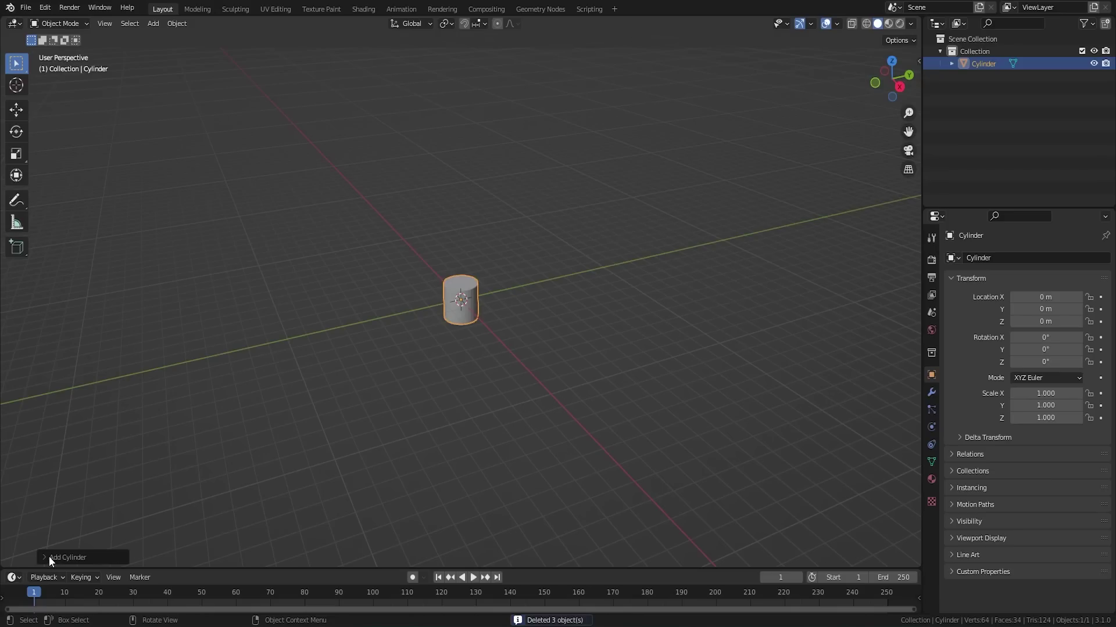
{"action": "left_click", "coordinate": [49, 554]}
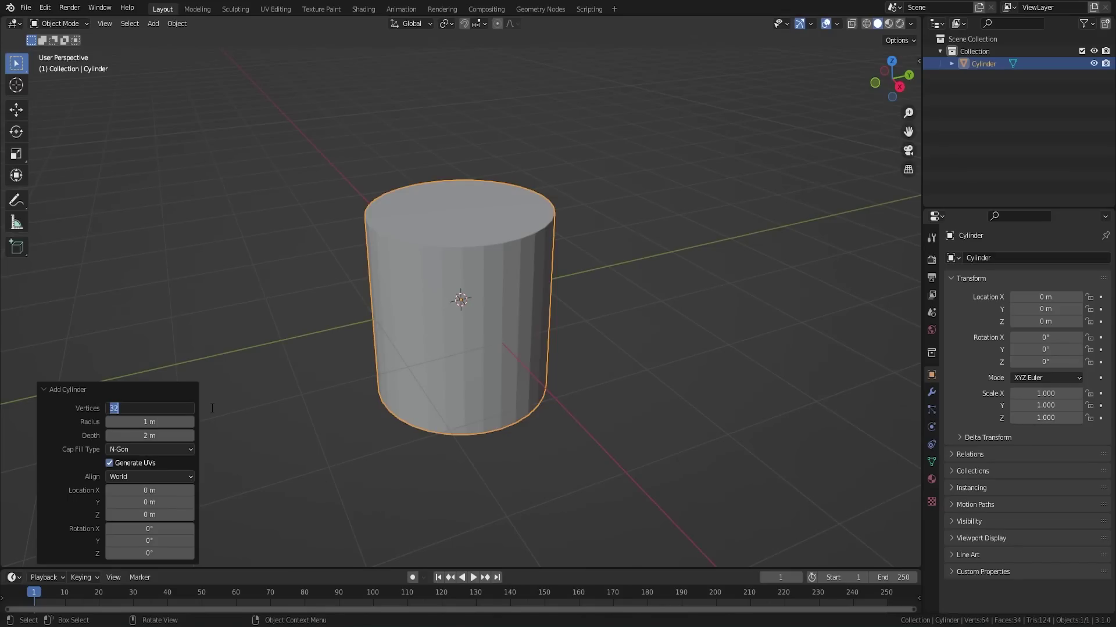
{"action": "key", "text": "Return"}
- Shade the cylinder smooth and enable Auto Smooth under Normals
{"action": "right_click", "coordinate": [482, 302]}
{"action": "left_click", "coordinate": [483, 303]}
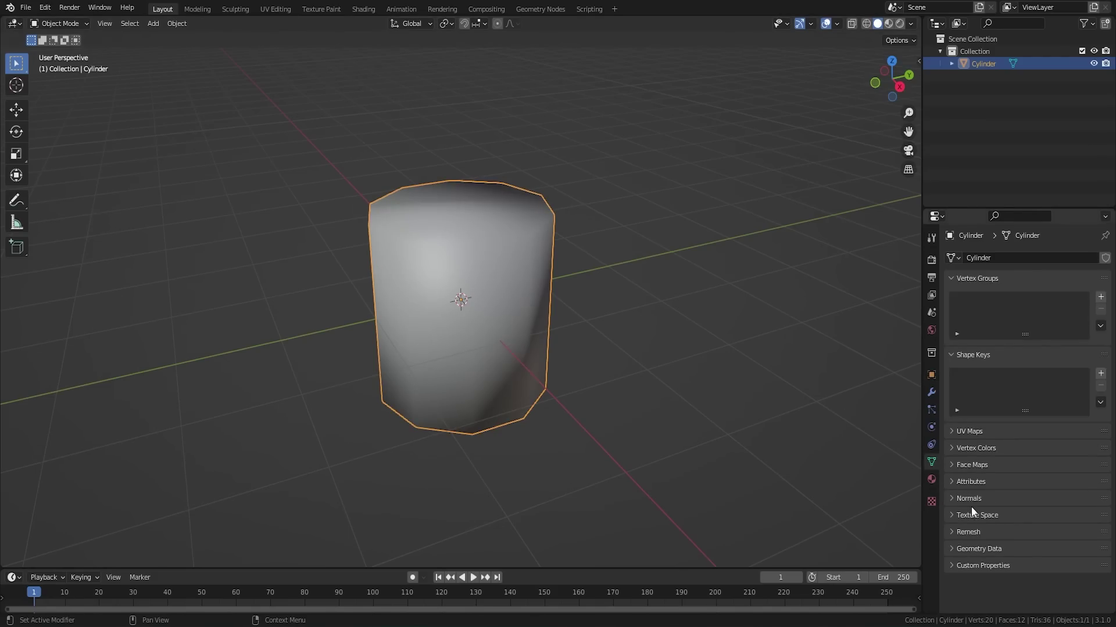
{"action": "left_click", "coordinate": [953, 501]}
{"action": "left_click", "coordinate": [1012, 515]}
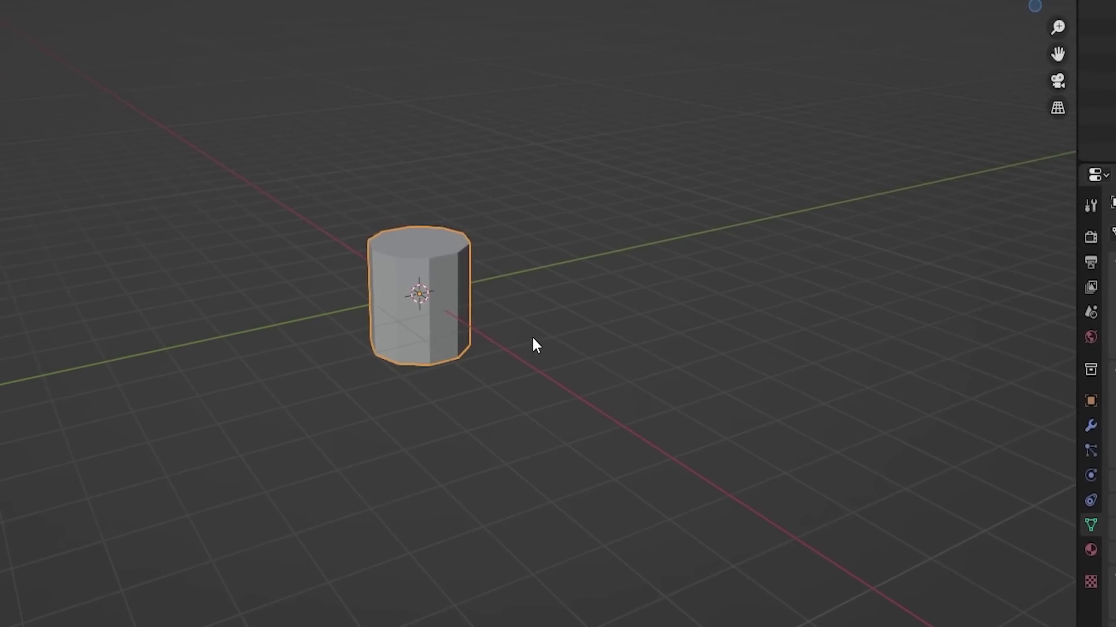
- In Edit Mode, raise the cylinder's top and scale the middle loops inward
{"action": "key", "text": "Tab"}
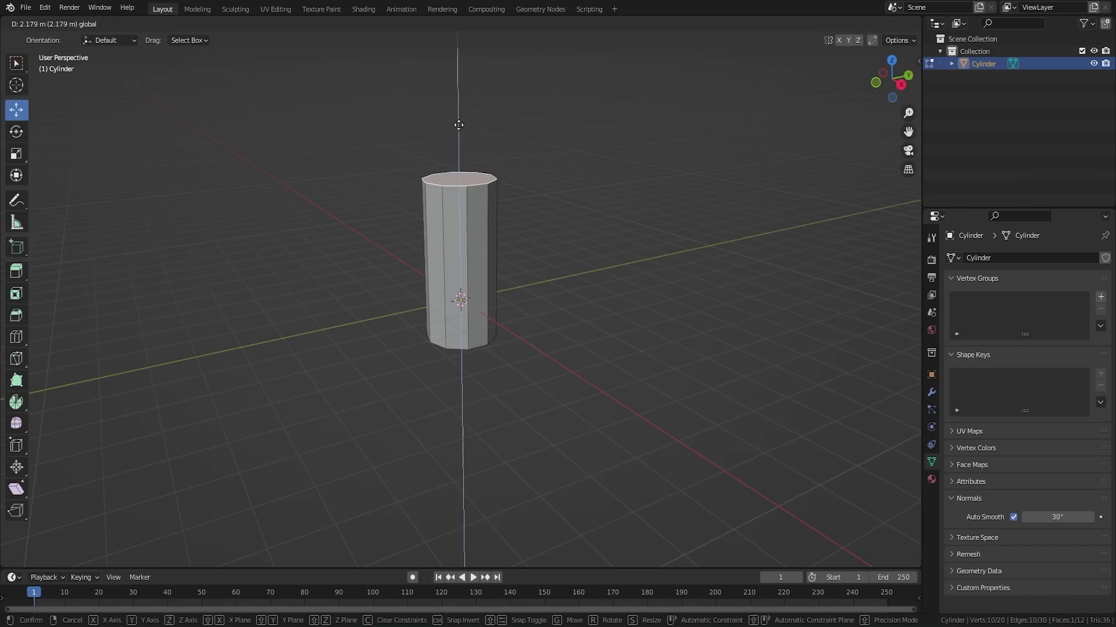
{"action": "left_click", "coordinate": [458, 122]}
{"action": "middle_click_drag", "start_coordinate": [458, 122], "coordinate": [468, 314]}
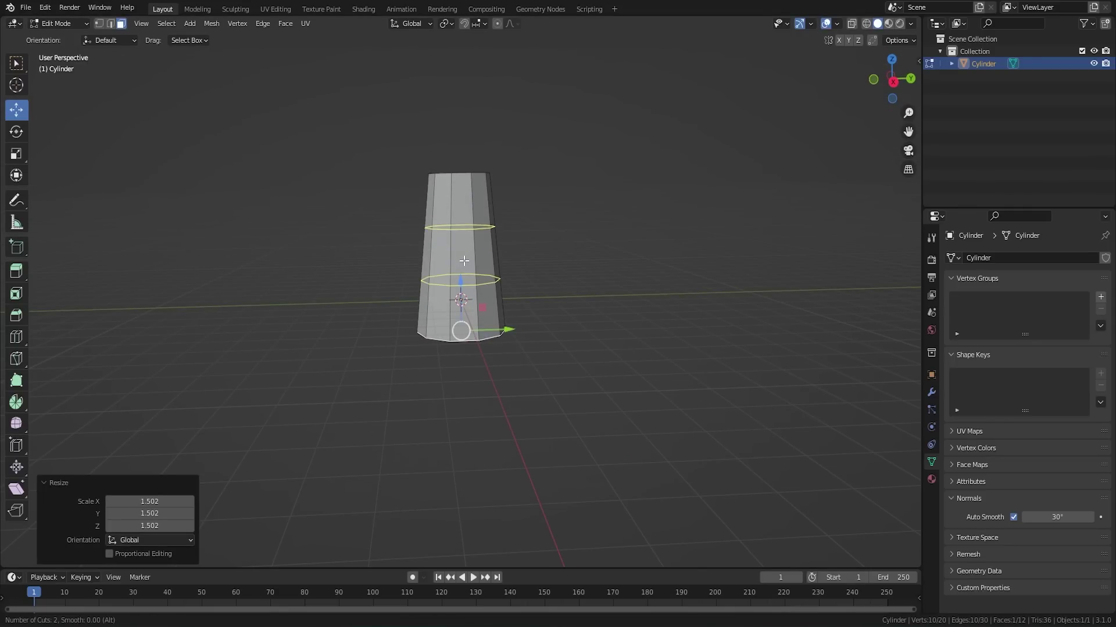
{"action": "left_click", "coordinate": [627, 265]}
{"action": "key", "text": "Tab"}
{"action": "middle_click_drag", "start_coordinate": [626, 265], "coordinate": [555, 227]}
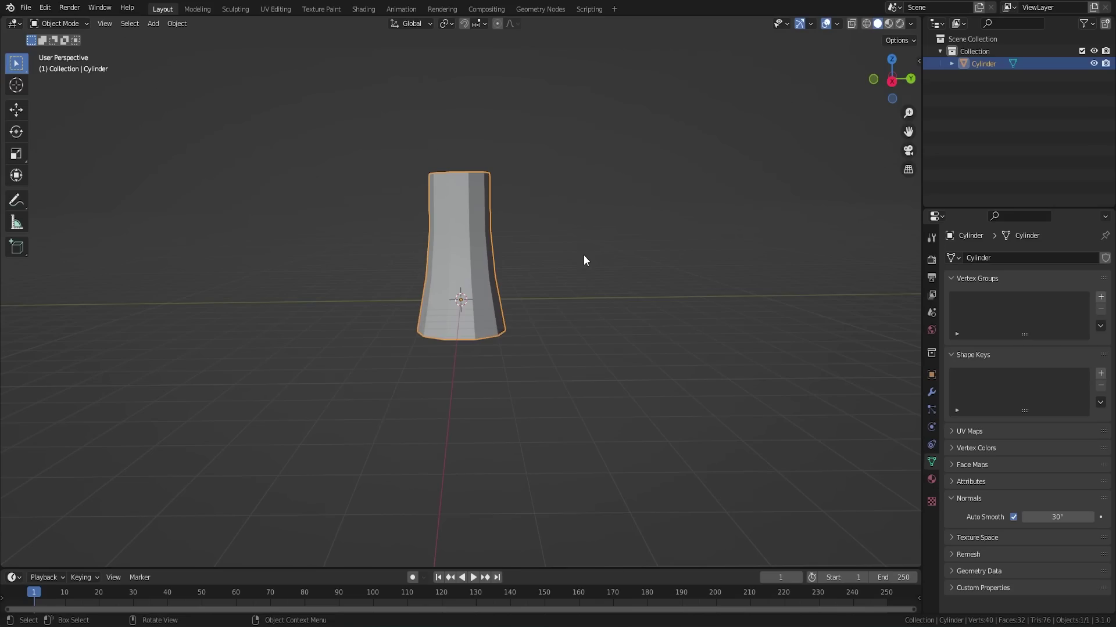
{"action": "key", "text": "s"}
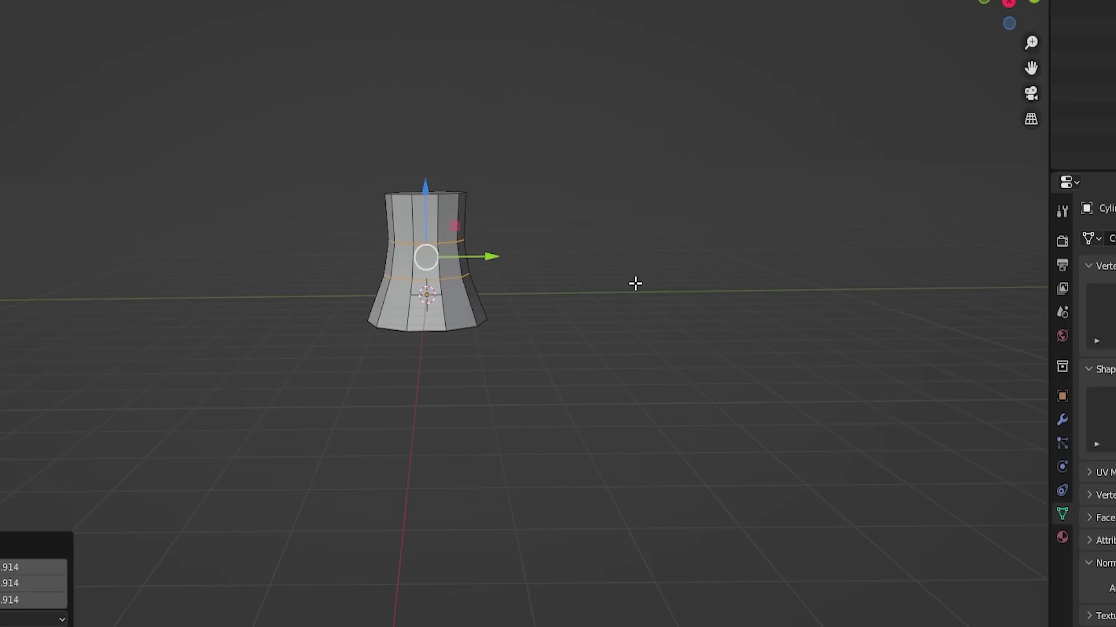
- Orbit around the tower to inspect its sides and open bottom
{"action": "middle_click_drag", "start_coordinate": [553, 327], "coordinate": [506, 242]}
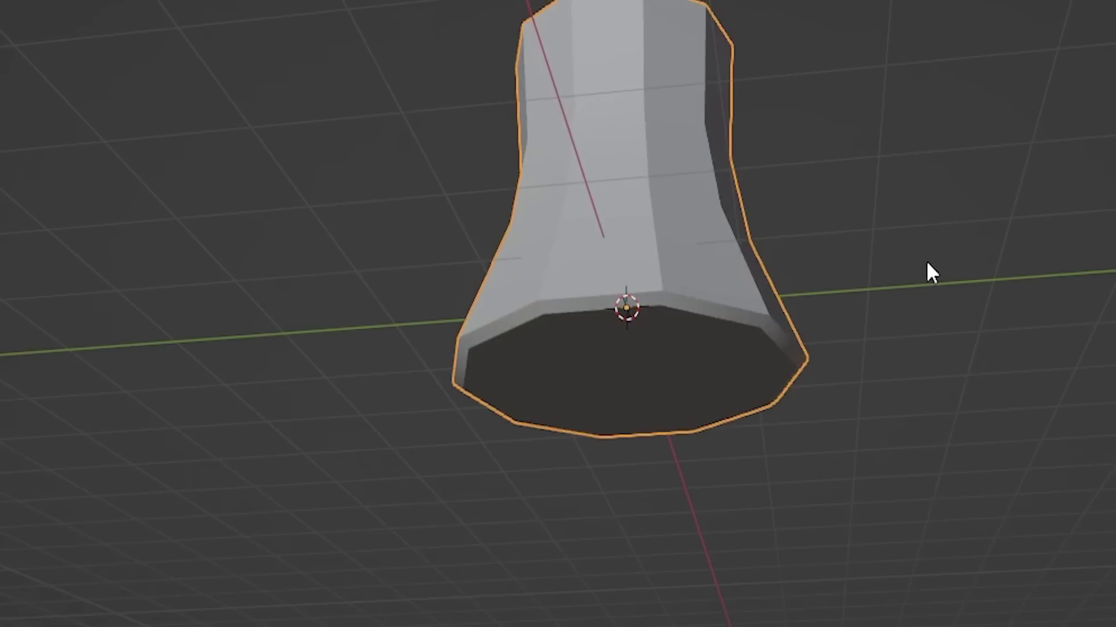
{"action": "middle_click_drag", "start_coordinate": [619, 282], "coordinate": [496, 163]}
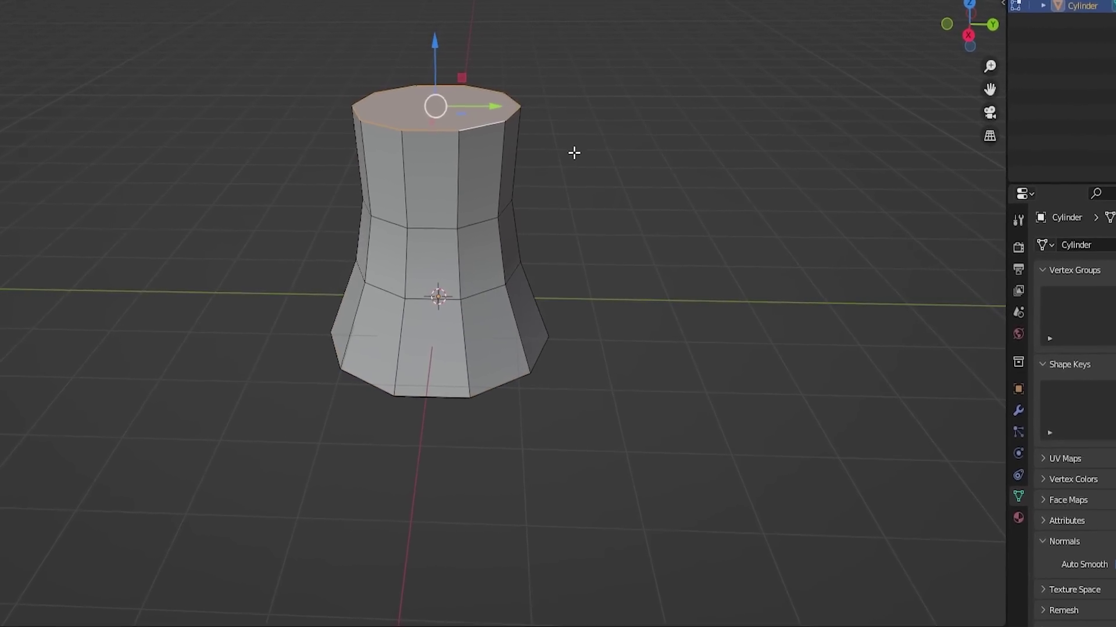
{"action": "middle_click_drag", "start_coordinate": [579, 243], "coordinate": [535, 190]}
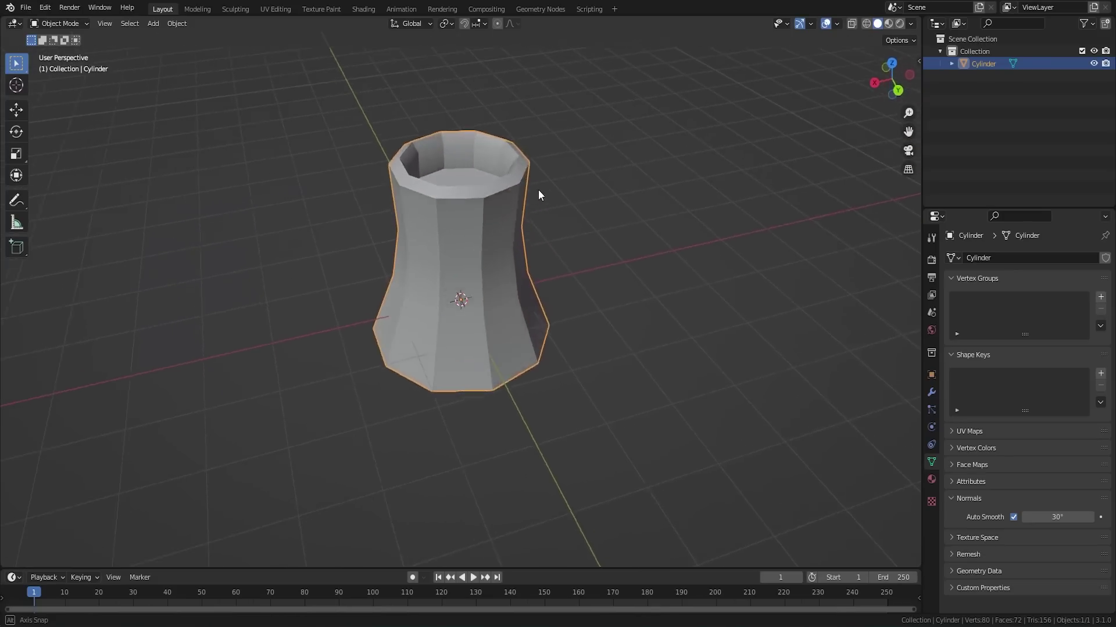
{"action": "mouse_move", "coordinate": [611, 130]}
{"action": "middle_mouse_down"}
{"action": "mouse_move", "coordinate": [757, 97]}
{"action": "mouse_move", "coordinate": [850, 26]}
{"action": "middle_mouse_up"}
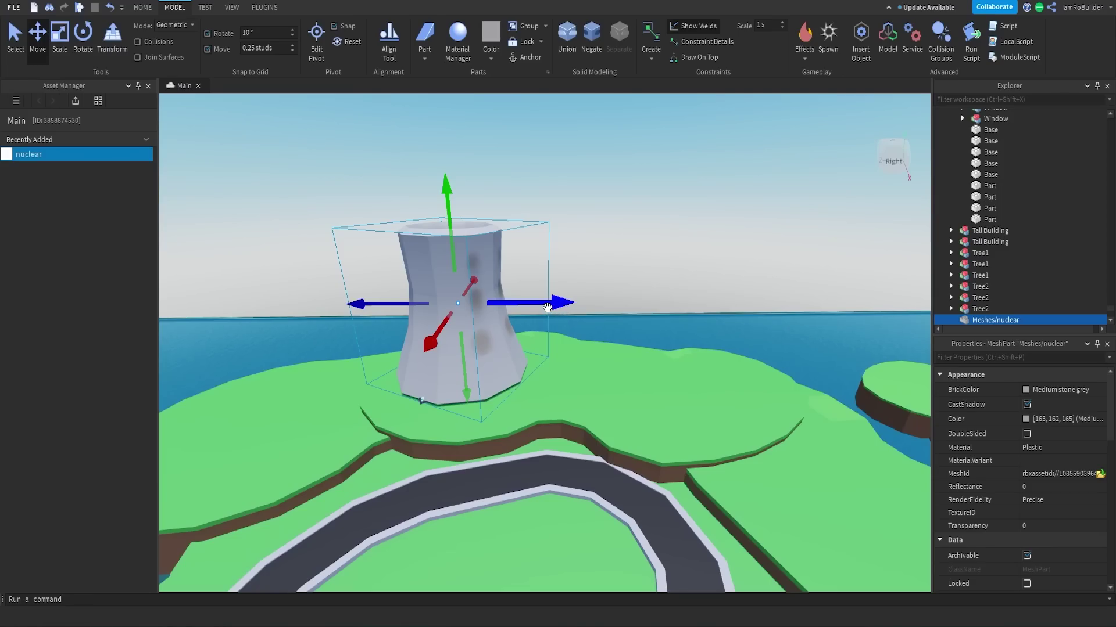
- Place a second tower right of the first, select both, and lower them into the ground
{"action": "left_click_drag", "start_coordinate": [451, 325], "coordinate": [732, 340]}
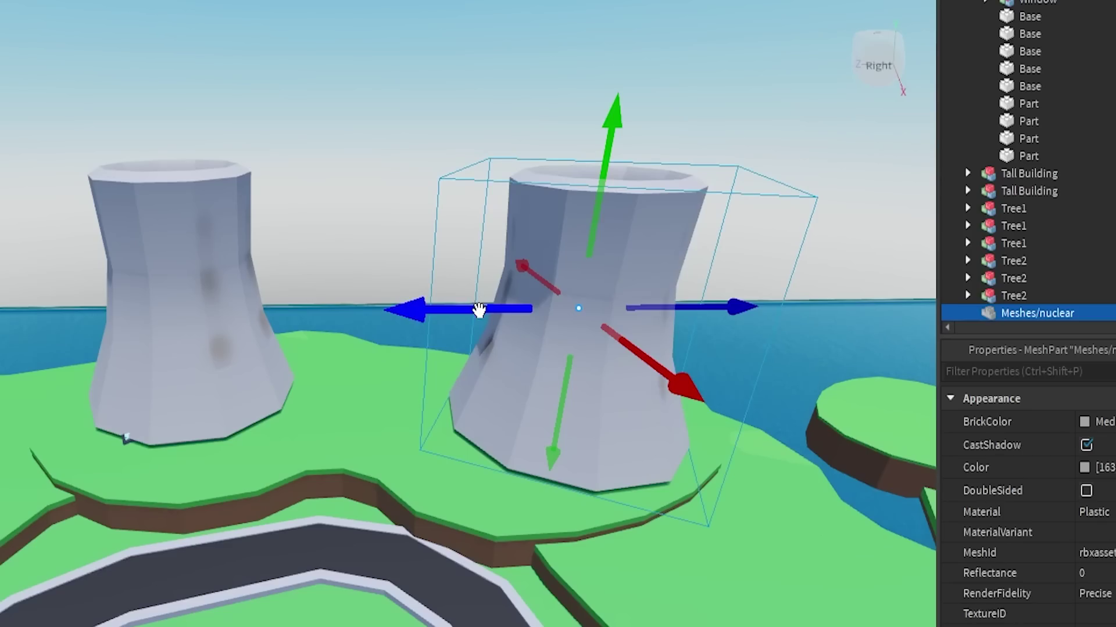
{"action": "left_click", "coordinate": [456, 326], "text": "ctrl"}
{"action": "scroll", "coordinate": [553, 379], "scroll_direction": "up", "scroll_amount": 5}
{"action": "scroll", "coordinate": [552, 379], "scroll_direction": "up", "scroll_amount": 3}
{"action": "scroll", "coordinate": [552, 376], "scroll_direction": "up", "scroll_amount": 3}
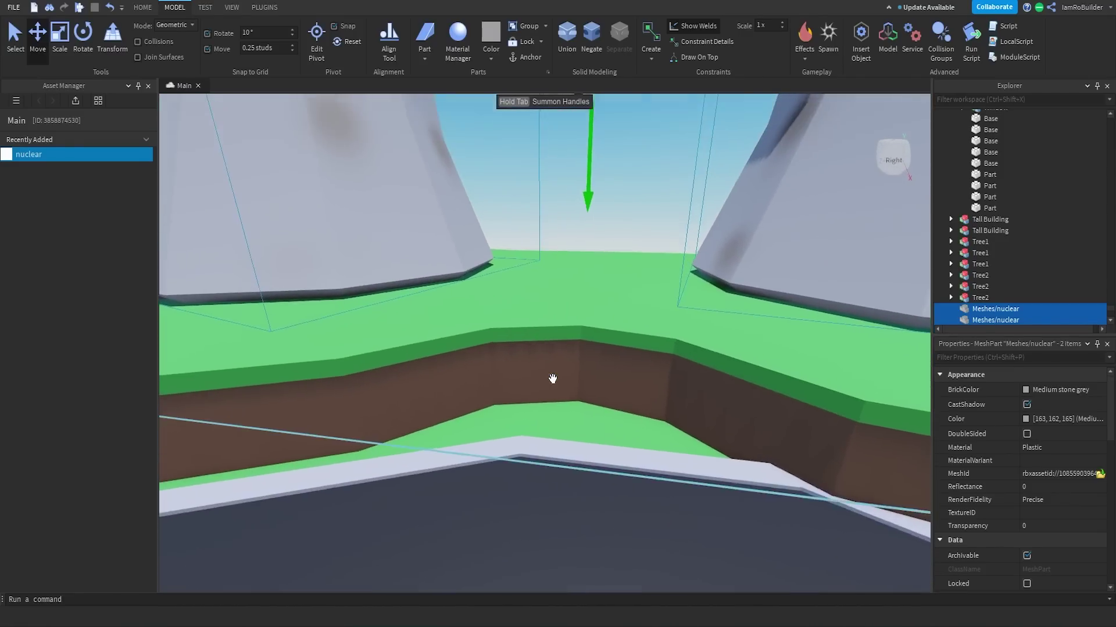
{"action": "scroll", "coordinate": [553, 376], "scroll_direction": "up", "scroll_amount": 3}
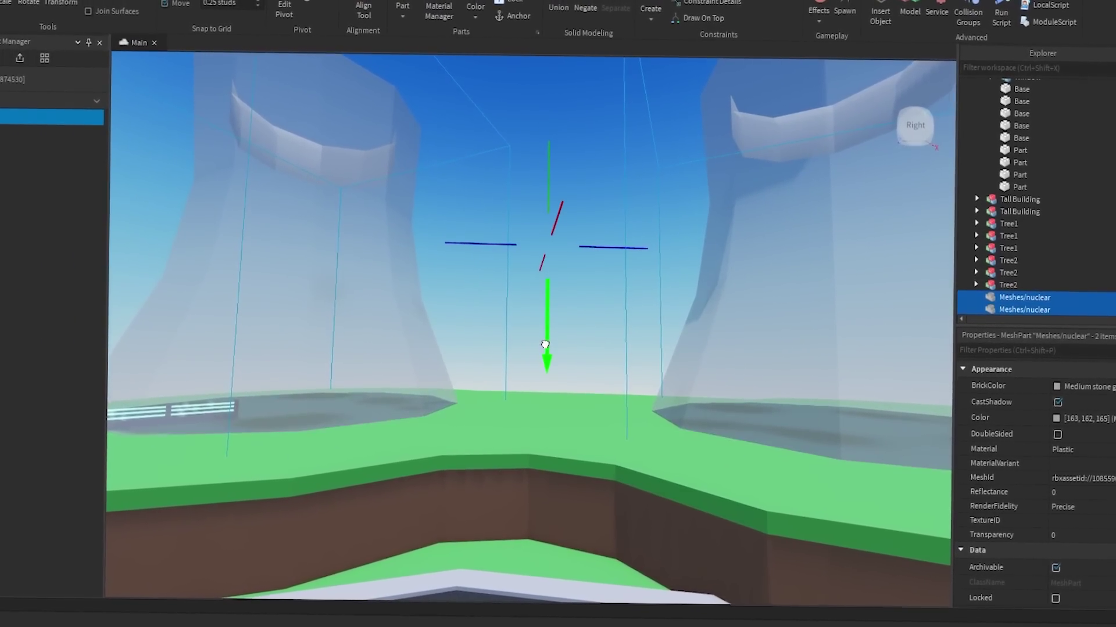
{"action": "left_click_drag", "start_coordinate": [548, 344], "coordinate": [572, 434]}
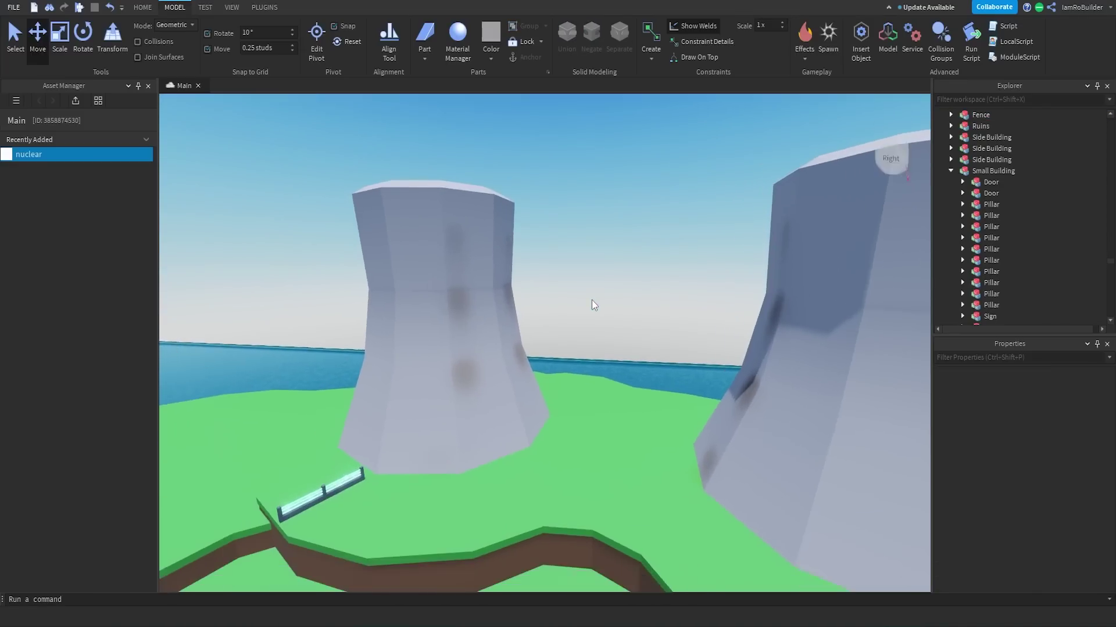
- Look down over the towers, adjust one cooling tower, then clear the selection
{"action": "right_click_drag", "start_coordinate": [592, 299], "coordinate": [591, 299]}
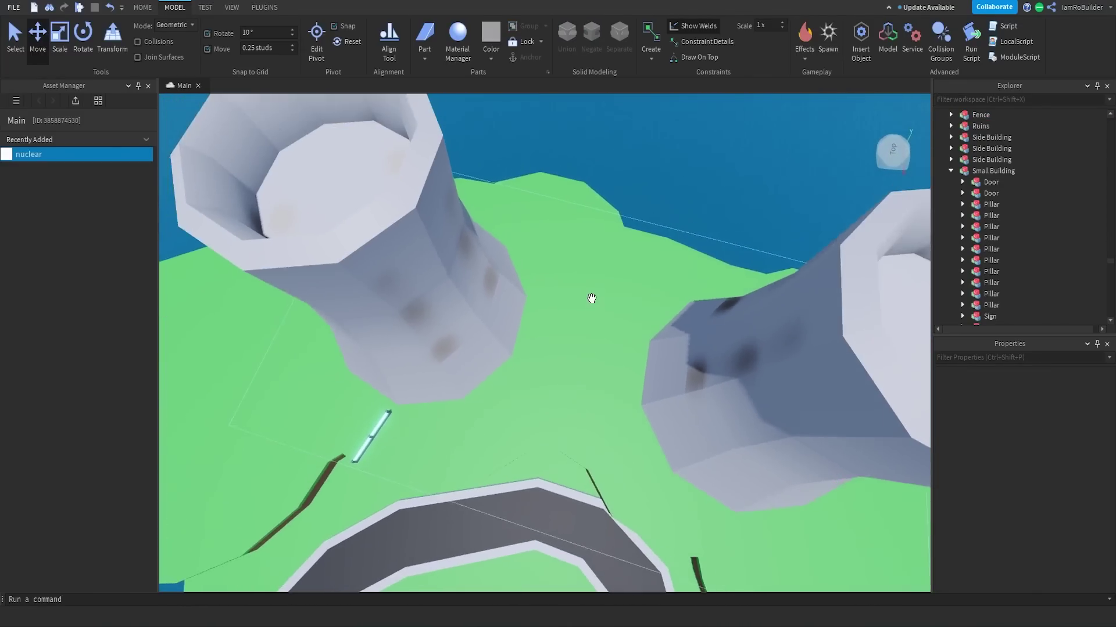
{"action": "left_click", "coordinate": [530, 311]}
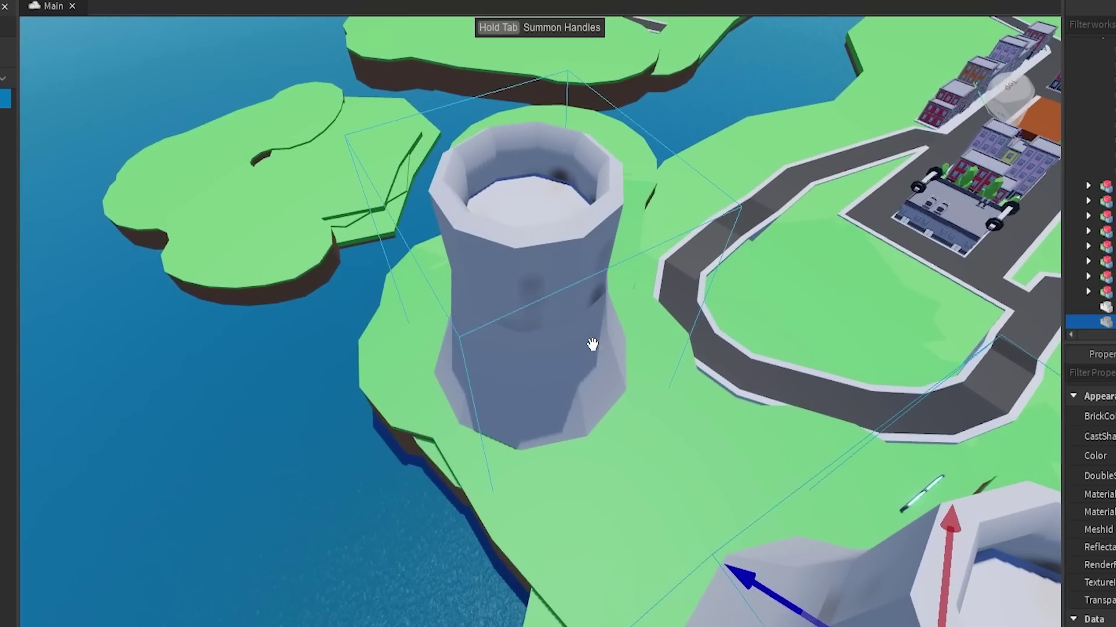
{"action": "left_click", "coordinate": [522, 349]}
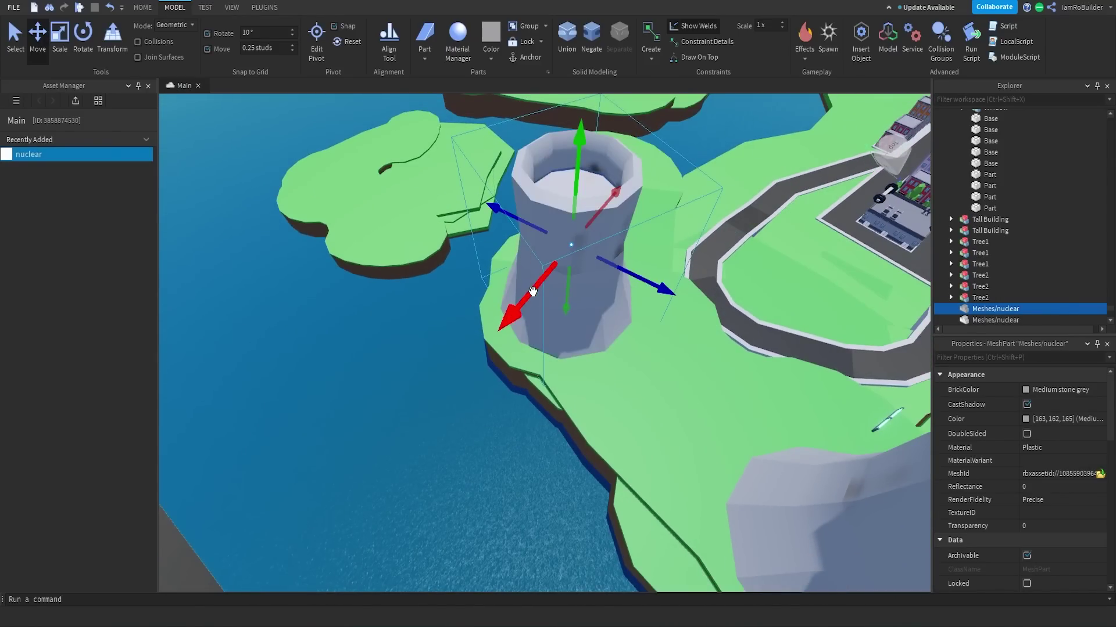
{"action": "left_click", "coordinate": [524, 408]}
- Insert a new Block part from the Part dropdown
{"action": "scroll", "coordinate": [524, 408], "scroll_direction": "up", "scroll_amount": 10}
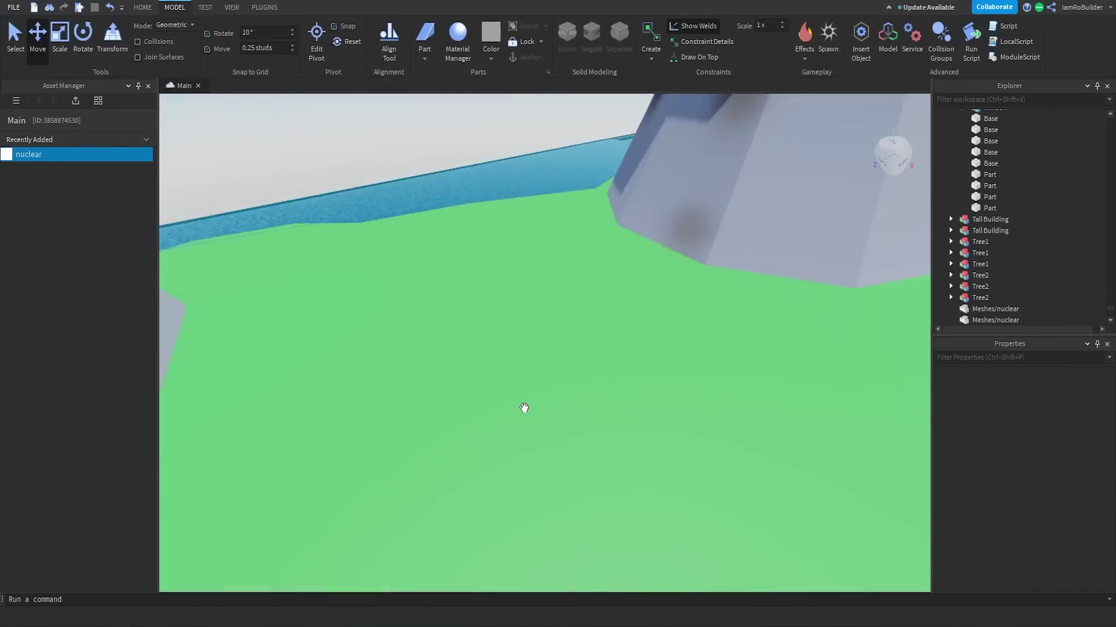
{"action": "left_click", "coordinate": [424, 58]}
{"action": "left_click", "coordinate": [427, 113]}
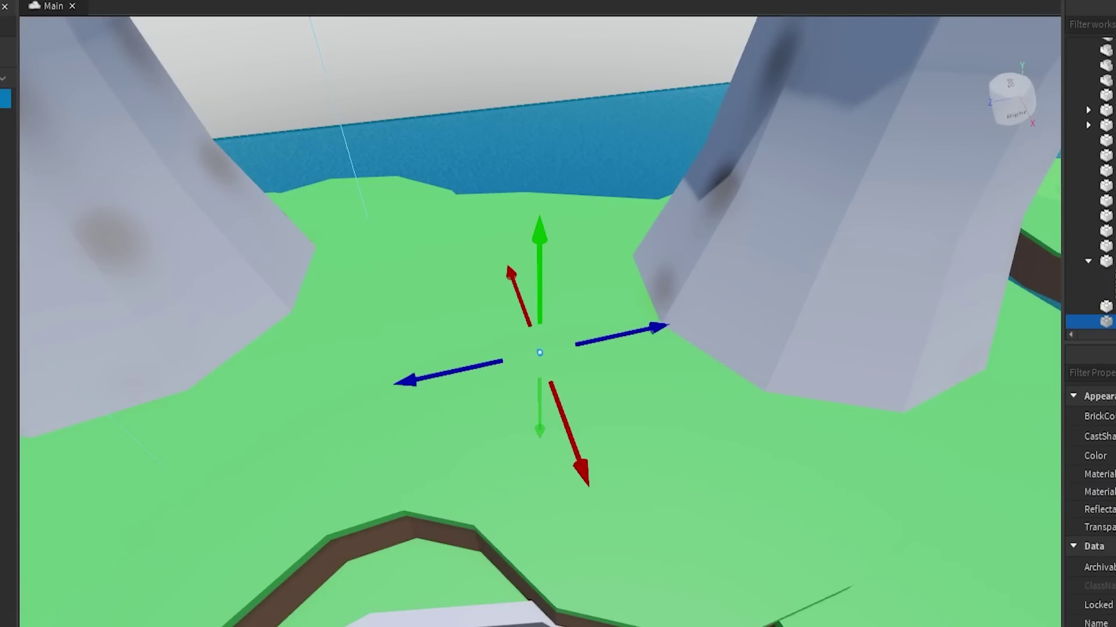
- Scale the new block into a wide flat slab stretching toward the towers
{"action": "left_click", "coordinate": [60, 35]}
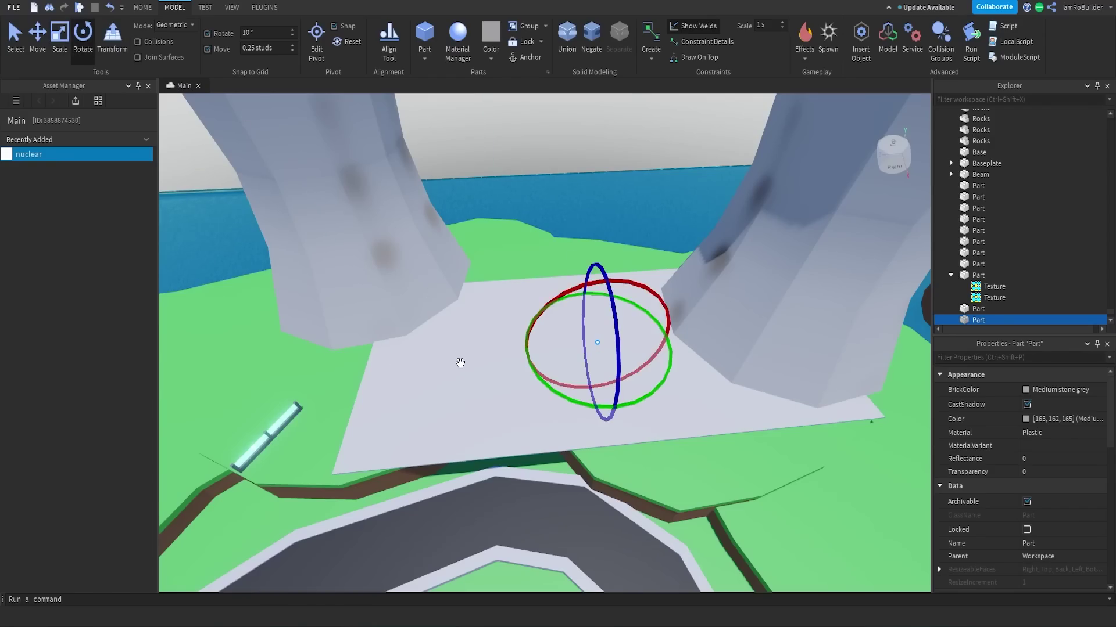
{"action": "left_click_drag", "start_coordinate": [529, 368], "coordinate": [559, 398]}
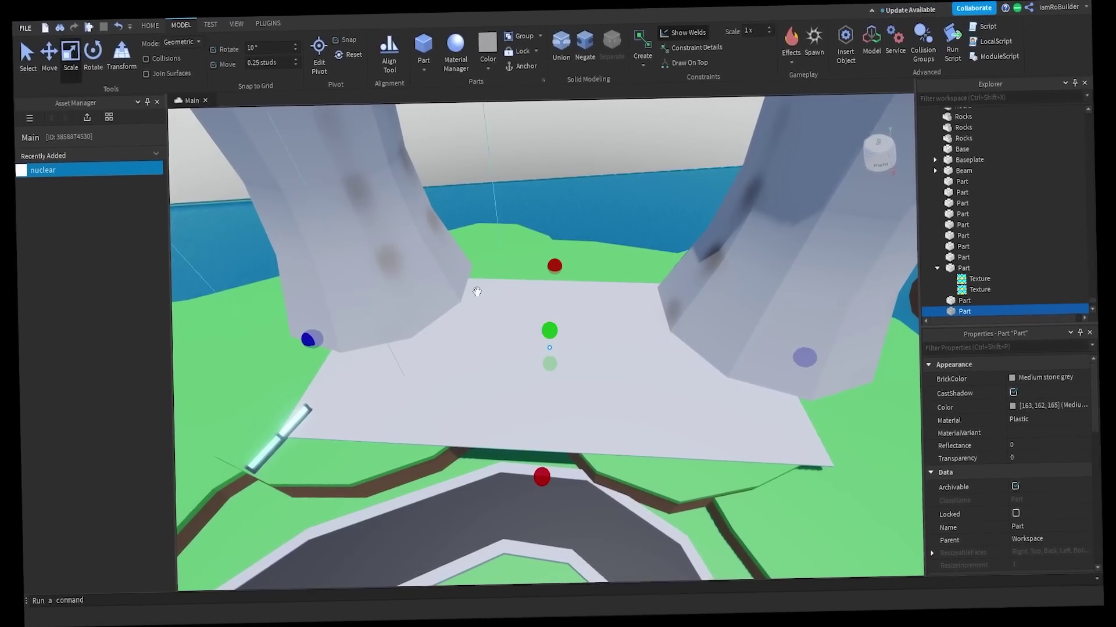
{"action": "left_click_drag", "start_coordinate": [804, 357], "coordinate": [748, 359]}
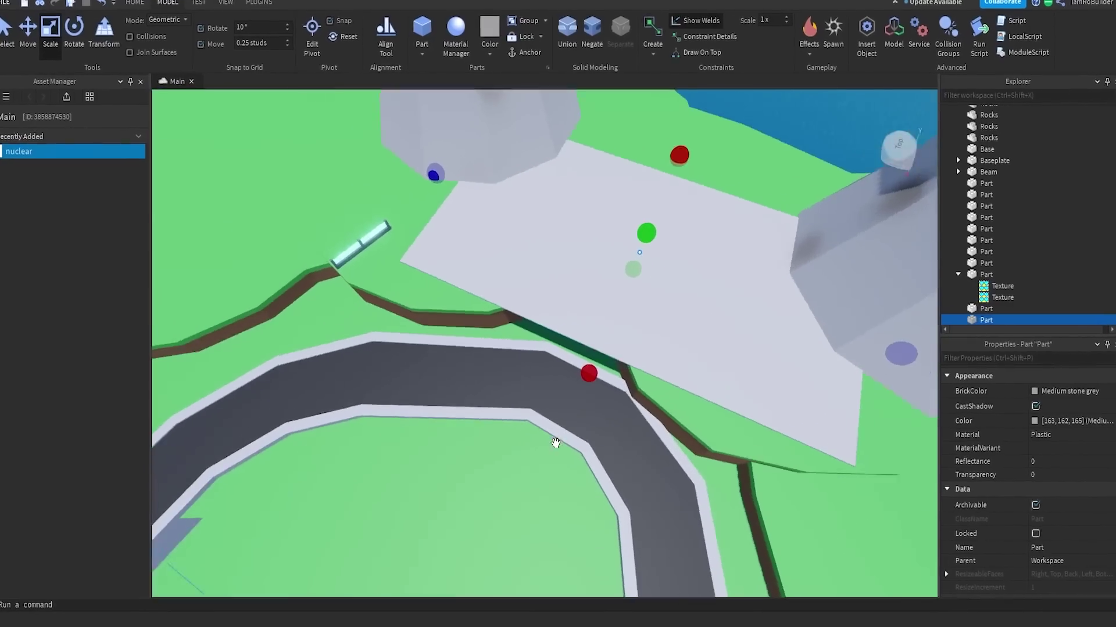
{"action": "scroll", "coordinate": [552, 450], "scroll_direction": "up", "scroll_amount": 10}
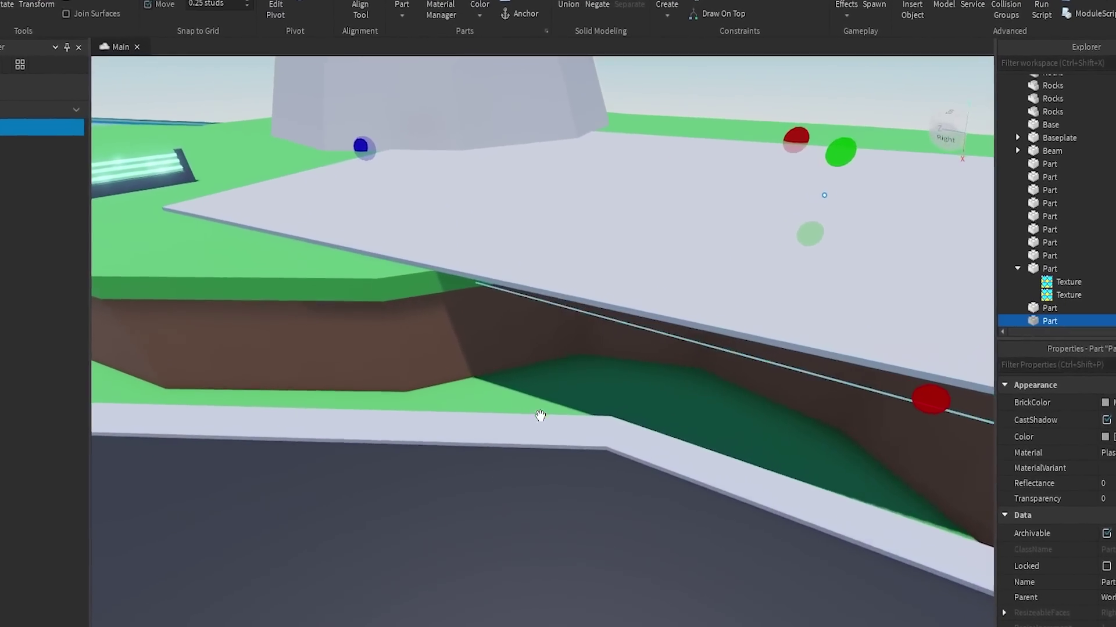
{"action": "scroll", "coordinate": [713, 435], "scroll_direction": "up", "scroll_amount": 5}
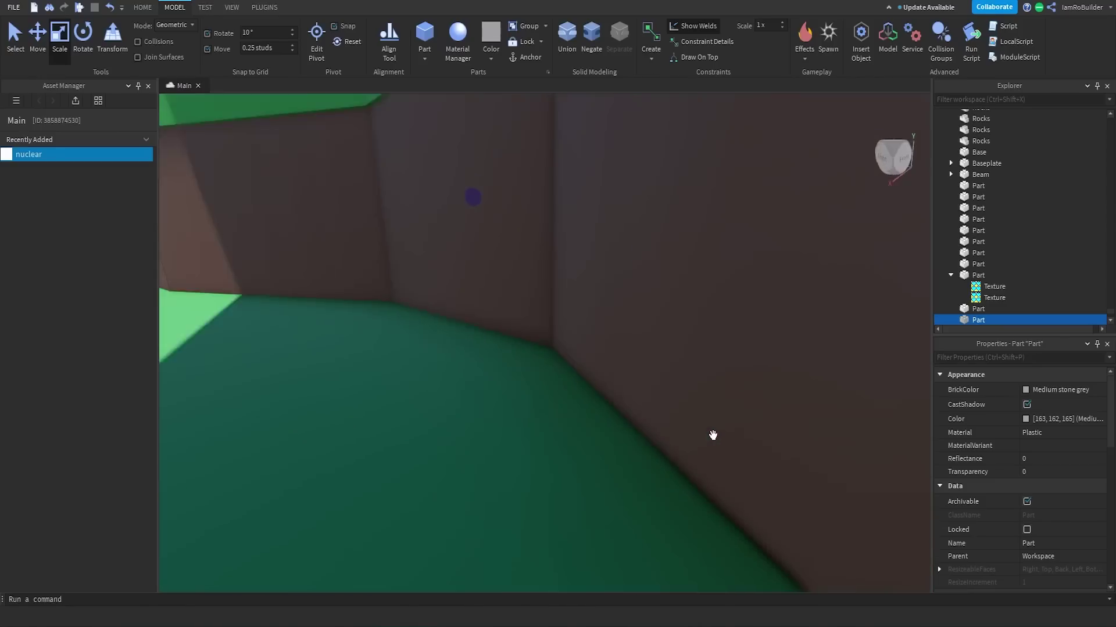
- Set the slab's BrickColor to grey-purple
{"action": "right_click_drag", "start_coordinate": [712, 436], "coordinate": [710, 438]}
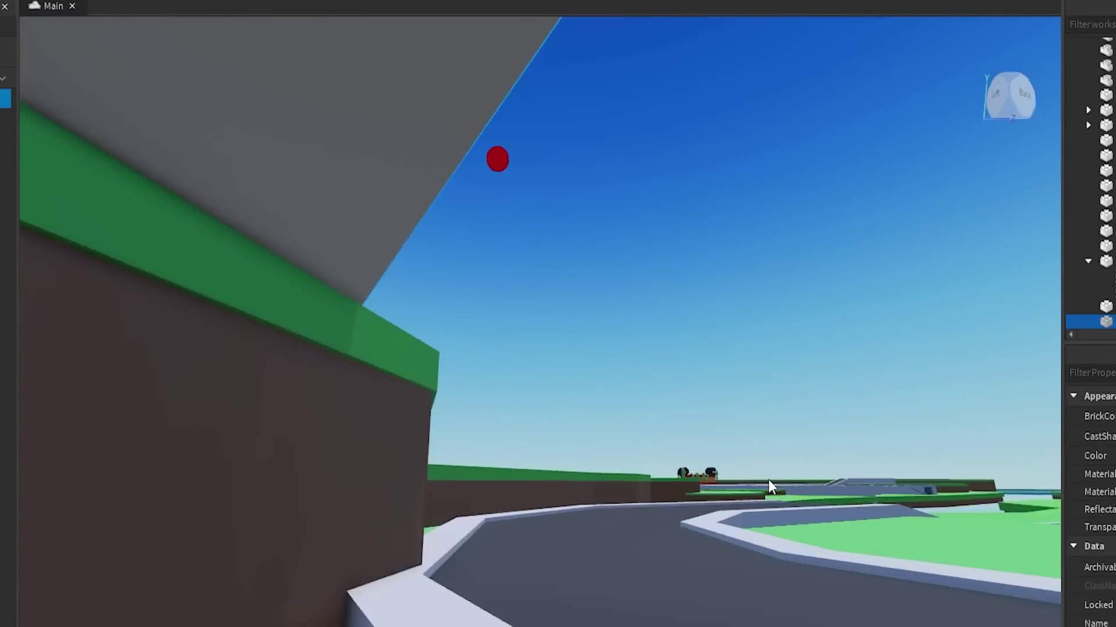
{"action": "left_click", "coordinate": [1040, 389]}
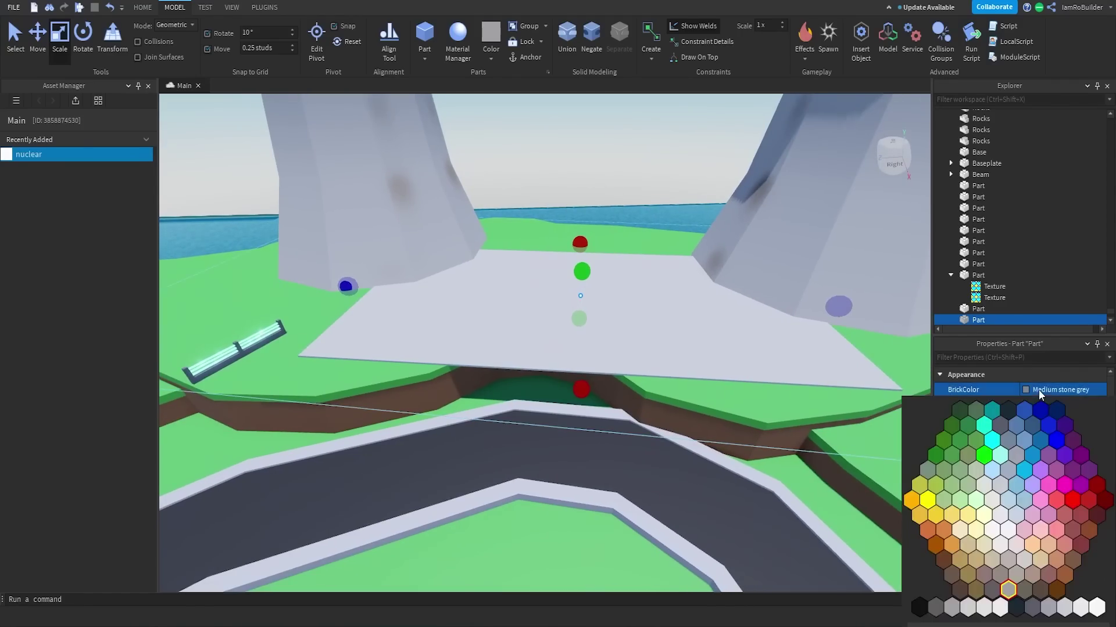
{"action": "left_click", "coordinate": [1028, 576]}
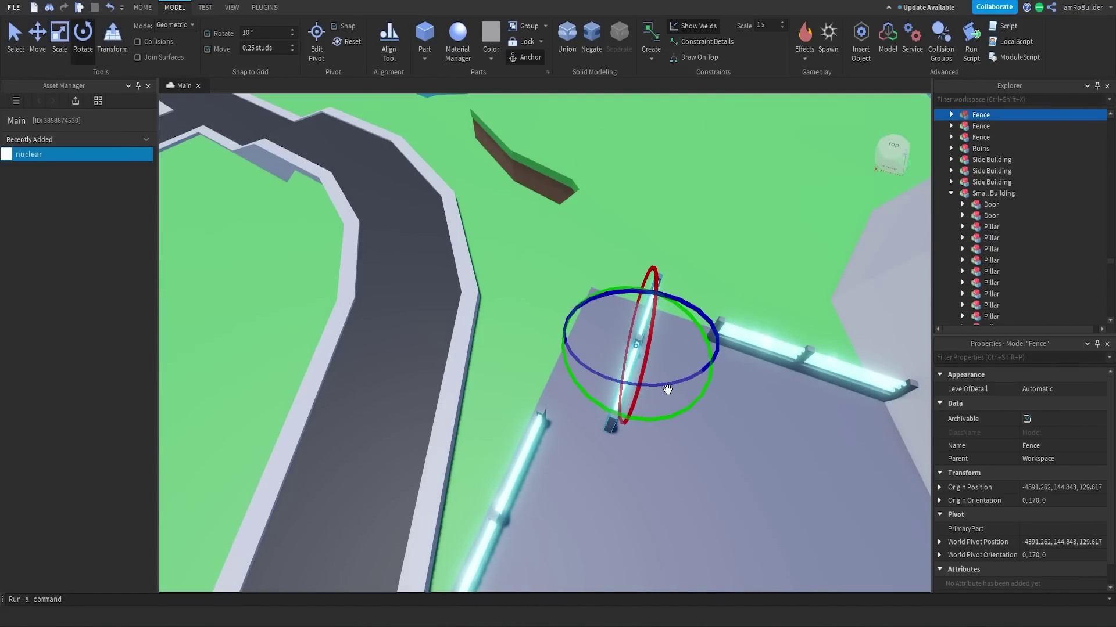
- Move and rotate the first fence so it runs along the deck's edge
{"action": "key", "text": "ctrl+2"}
{"action": "right_click_drag", "start_coordinate": [675, 399], "coordinate": [654, 390]}
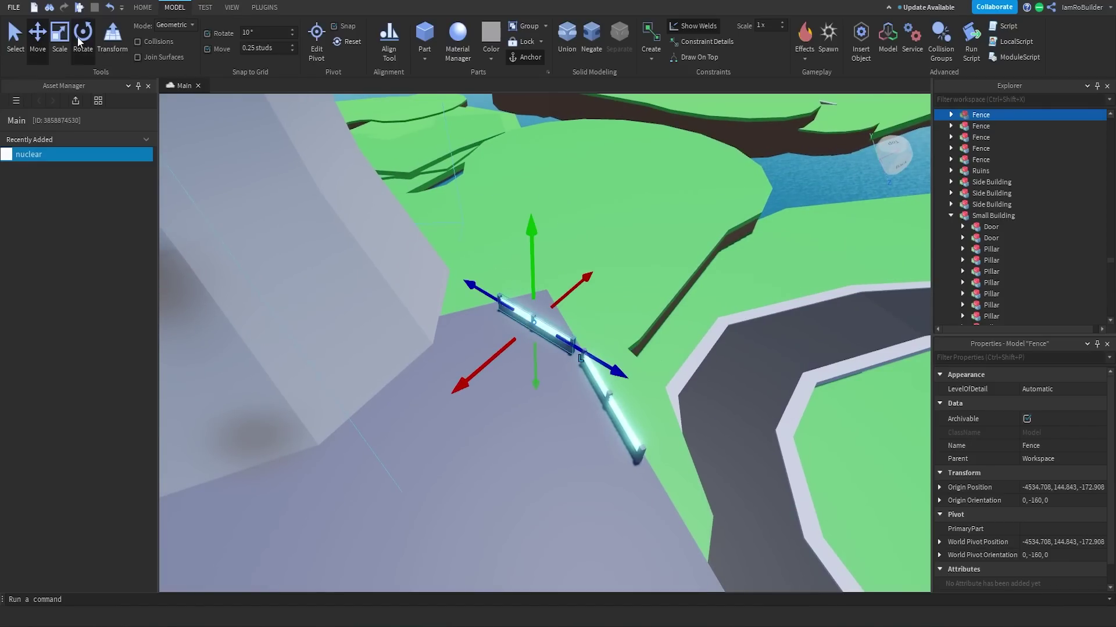
{"action": "left_click", "coordinate": [78, 36]}
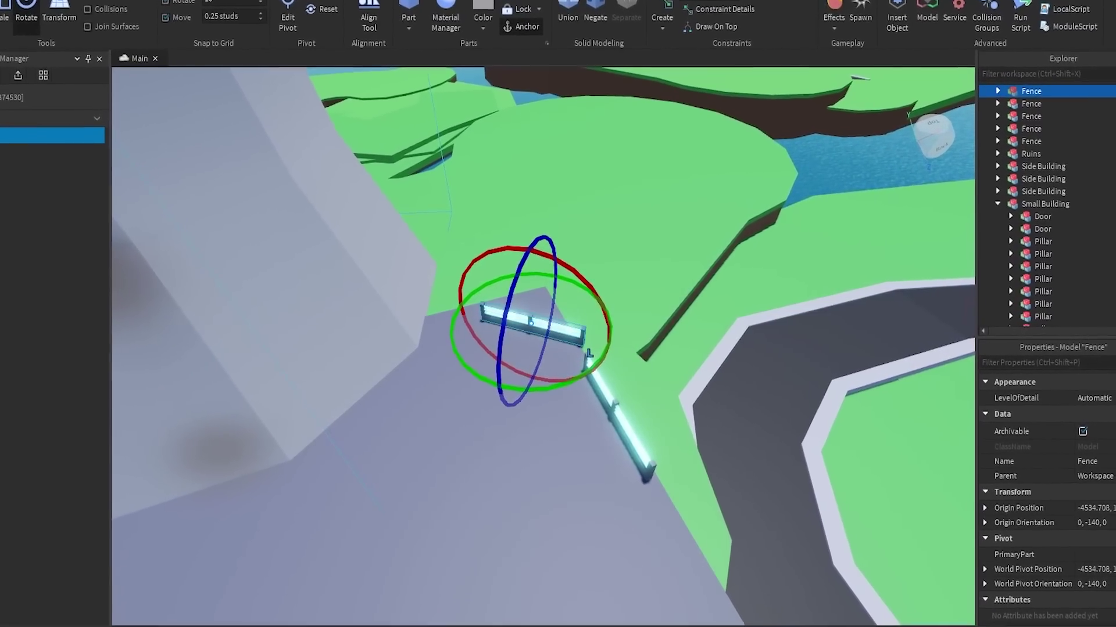
{"action": "key", "text": "ctrl+2"}
{"action": "left_click_drag", "start_coordinate": [476, 300], "coordinate": [464, 305]}
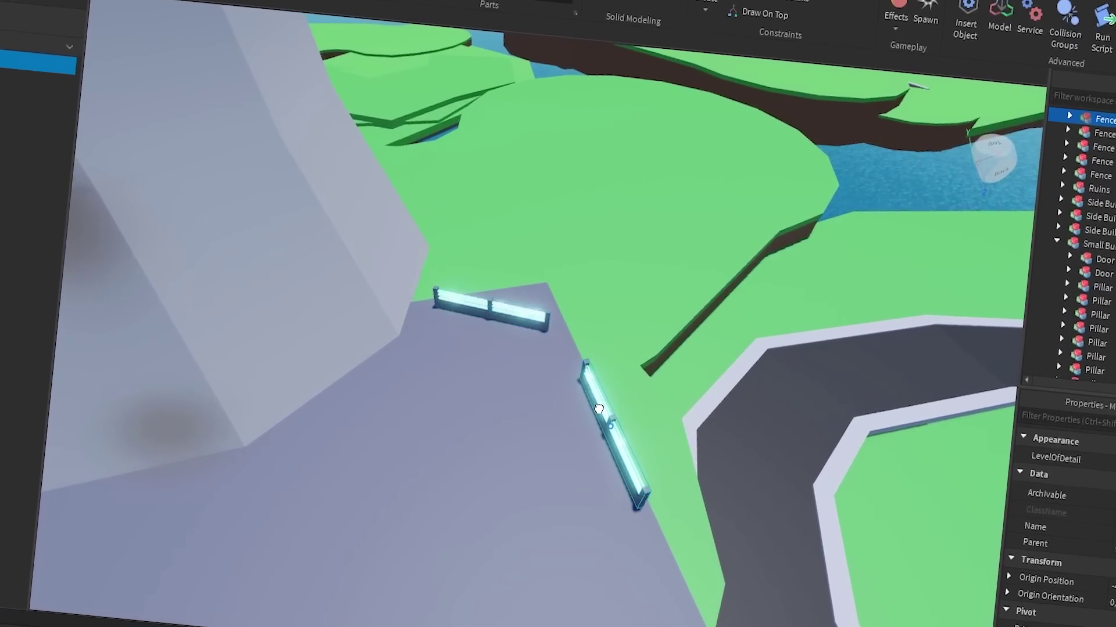
- Slide the second, diagonal fence along the deck edge toward the upper left
{"action": "left_click", "coordinate": [598, 408]}
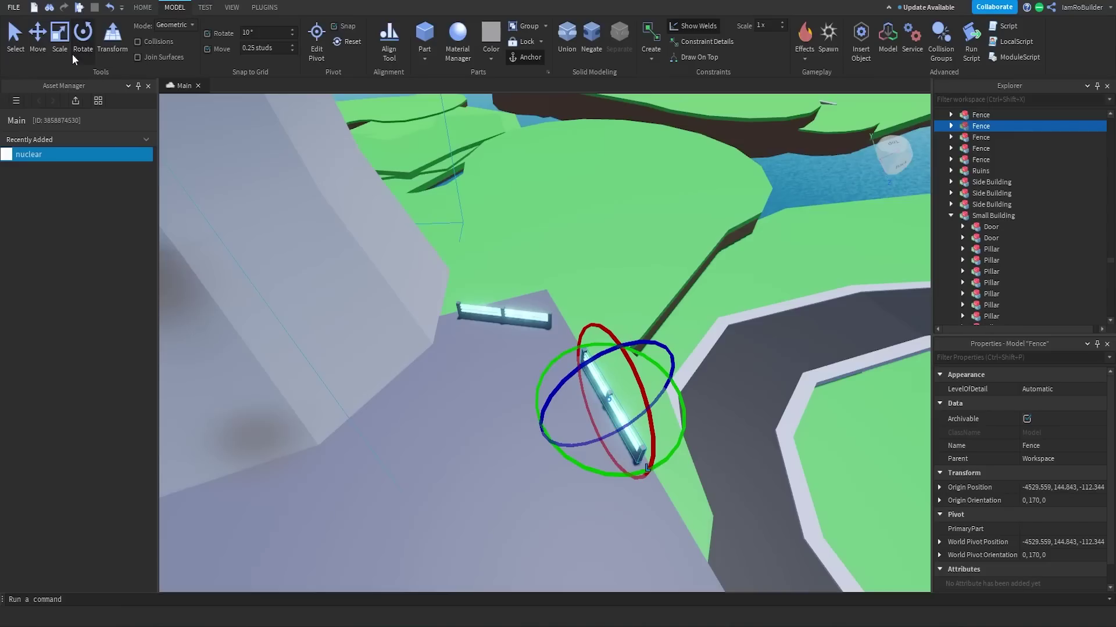
{"action": "left_click_drag", "start_coordinate": [568, 328], "coordinate": [542, 278]}
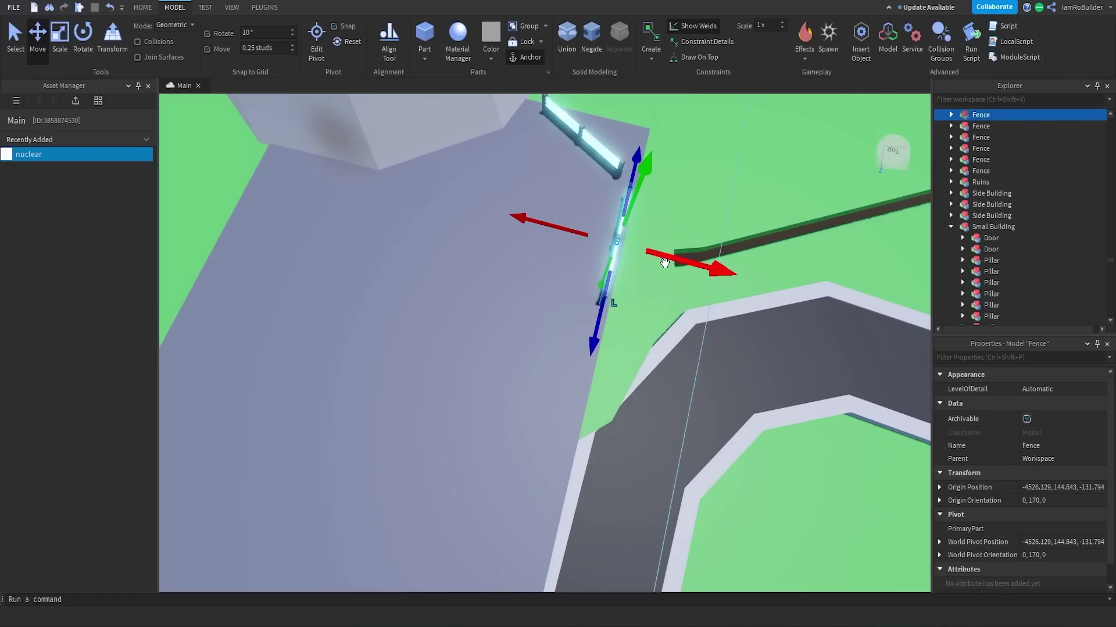
{"action": "left_click_drag", "start_coordinate": [665, 263], "coordinate": [399, 205]}
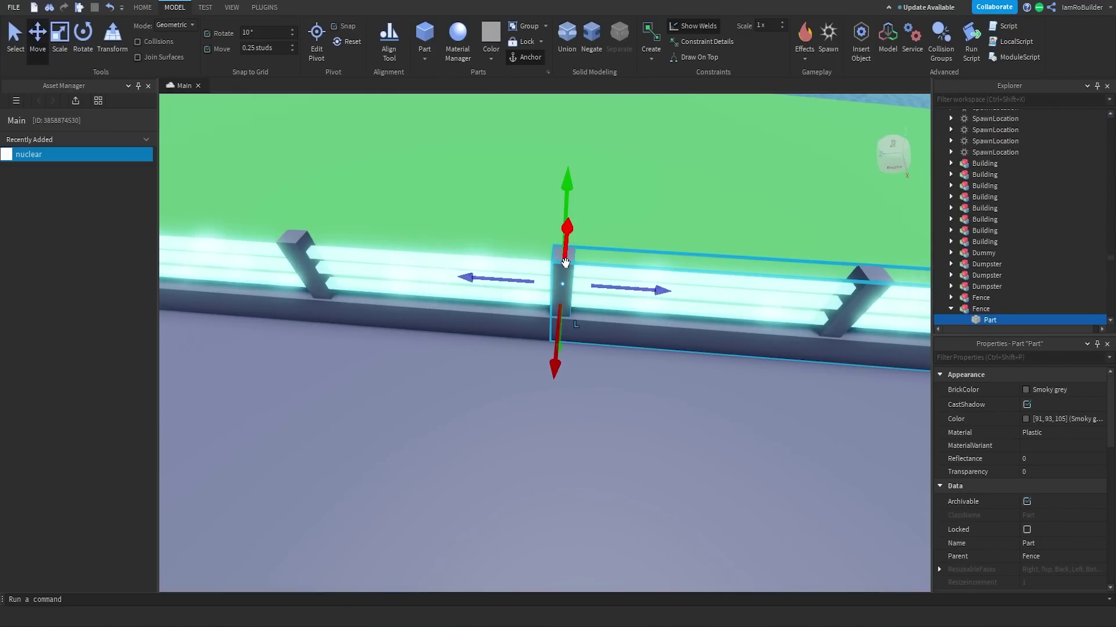
{"action": "left_click", "coordinate": [565, 262]}
{"action": "scroll", "coordinate": [558, 290], "scroll_direction": "down", "scroll_amount": 3}
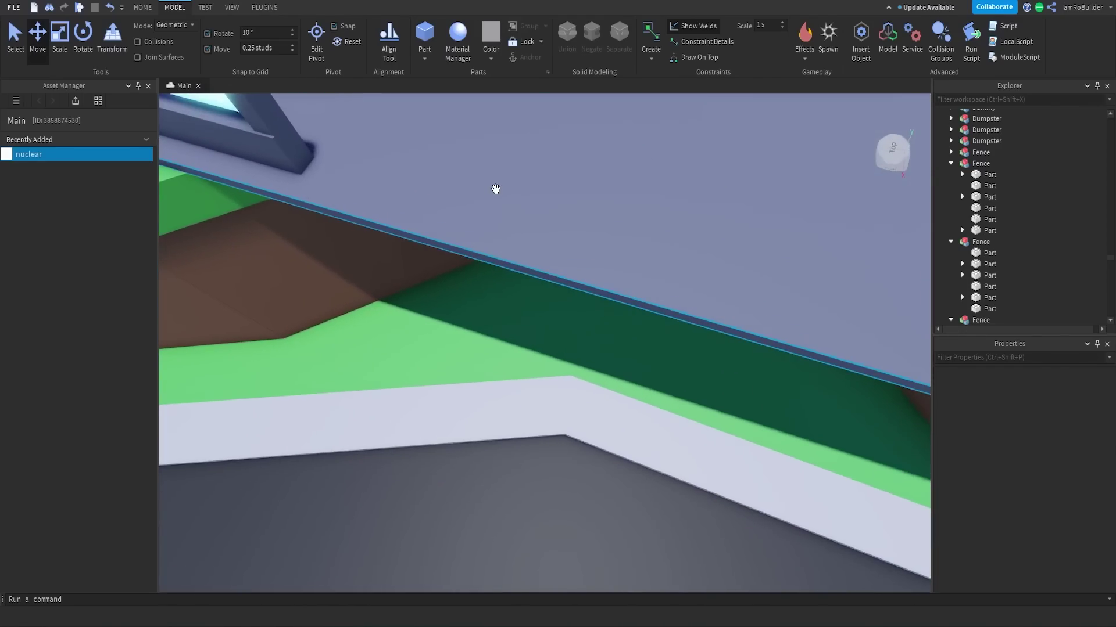
- Insert a Block part and scale it into a tall column down the trench wall
{"action": "left_click", "coordinate": [430, 42]}
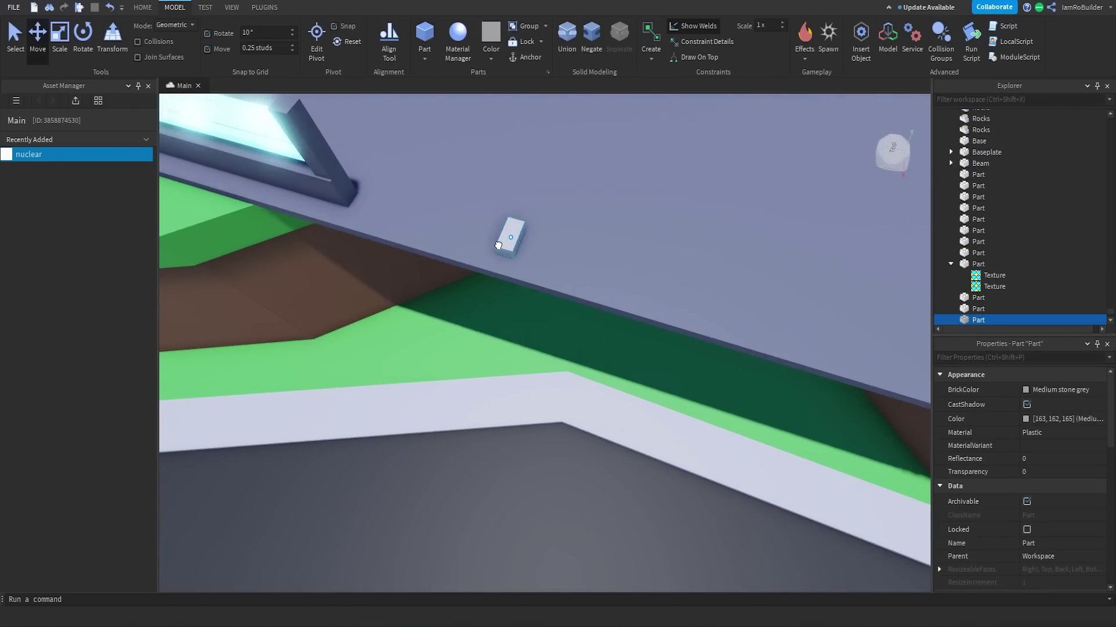
{"action": "key", "text": "ctrl+3"}
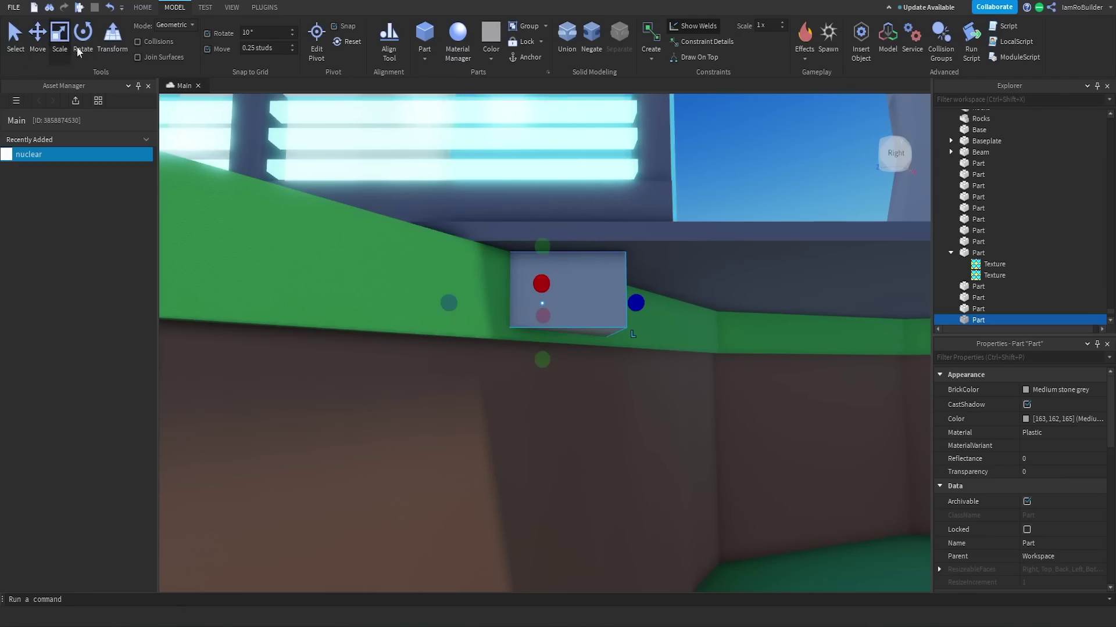
{"action": "right_click_drag", "start_coordinate": [641, 311], "coordinate": [639, 311]}
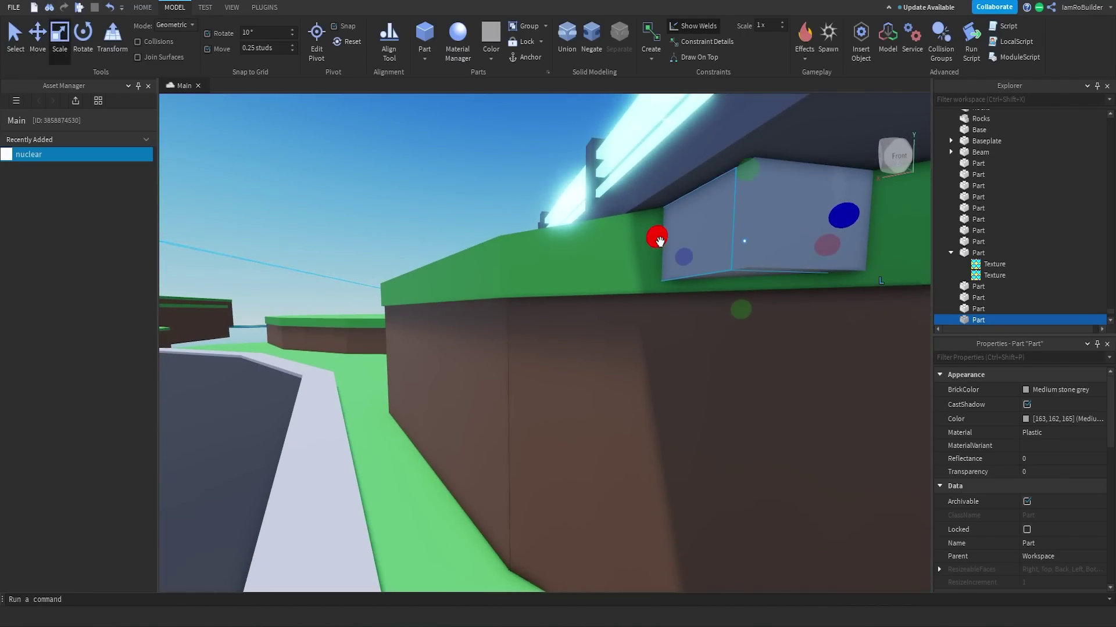
{"action": "left_click_drag", "start_coordinate": [666, 239], "coordinate": [692, 468]}
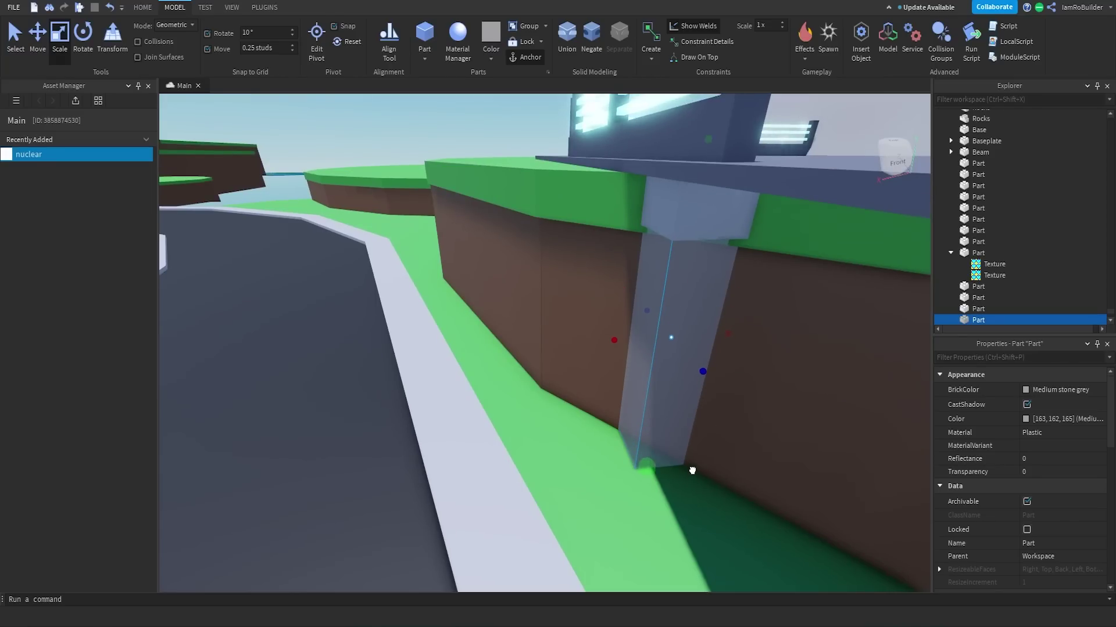
{"action": "right_click_drag", "start_coordinate": [688, 231], "coordinate": [679, 256]}
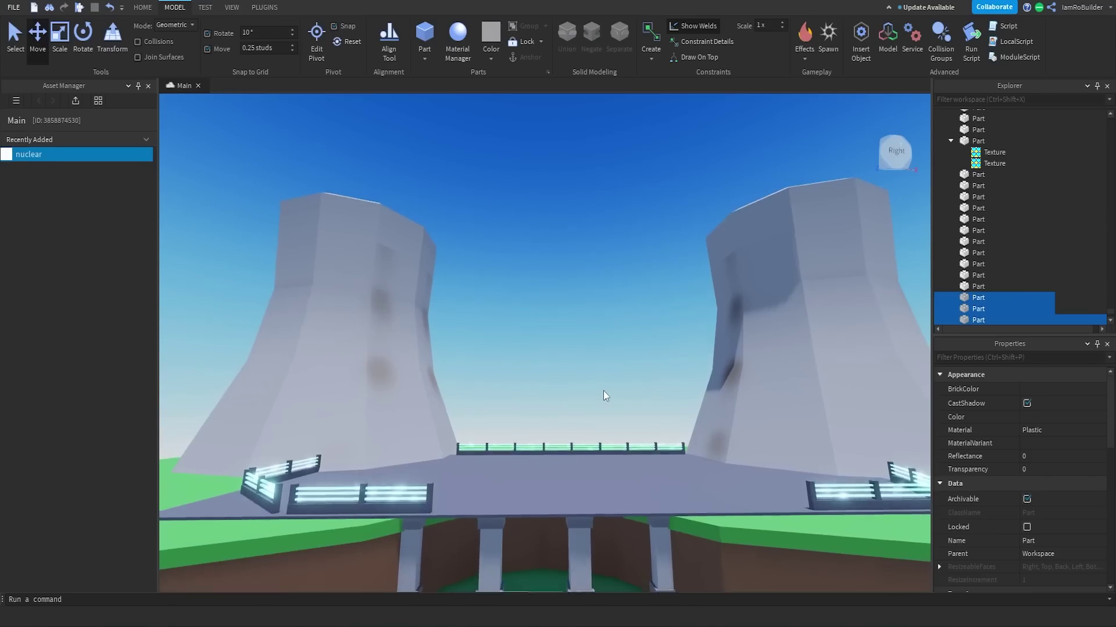
- Deselect the column and swing the view toward the left tower
{"action": "left_click", "coordinate": [603, 390]}
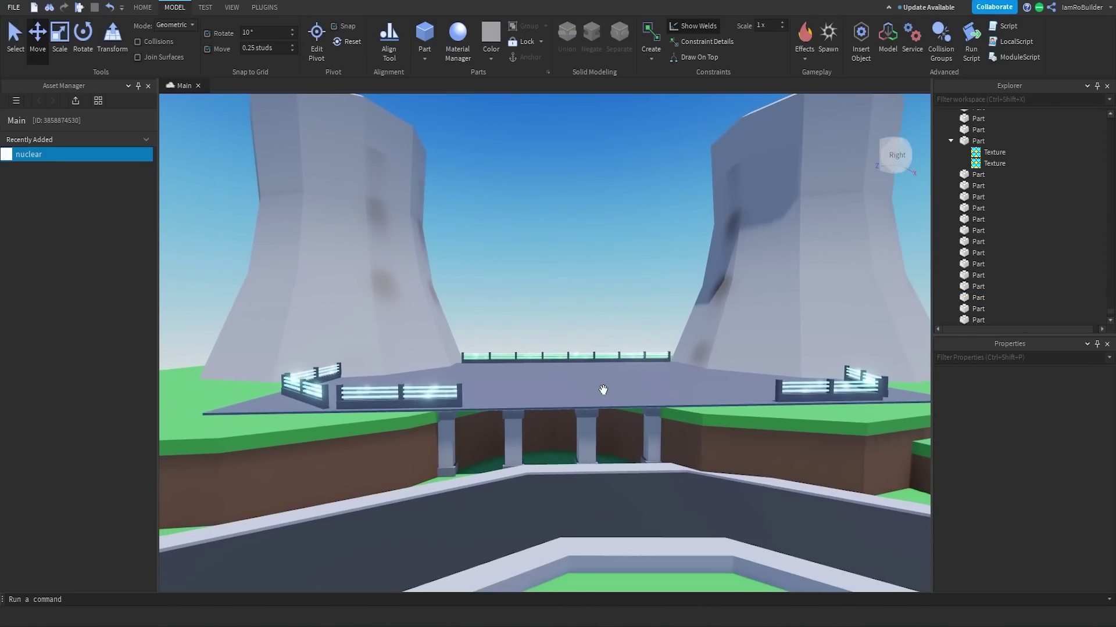
{"action": "scroll", "coordinate": [603, 389], "scroll_direction": "down", "scroll_amount": 3}
{"action": "right_click_drag", "start_coordinate": [603, 391], "coordinate": [571, 401]}
{"action": "scroll", "coordinate": [601, 376], "scroll_direction": "up", "scroll_amount": 5}
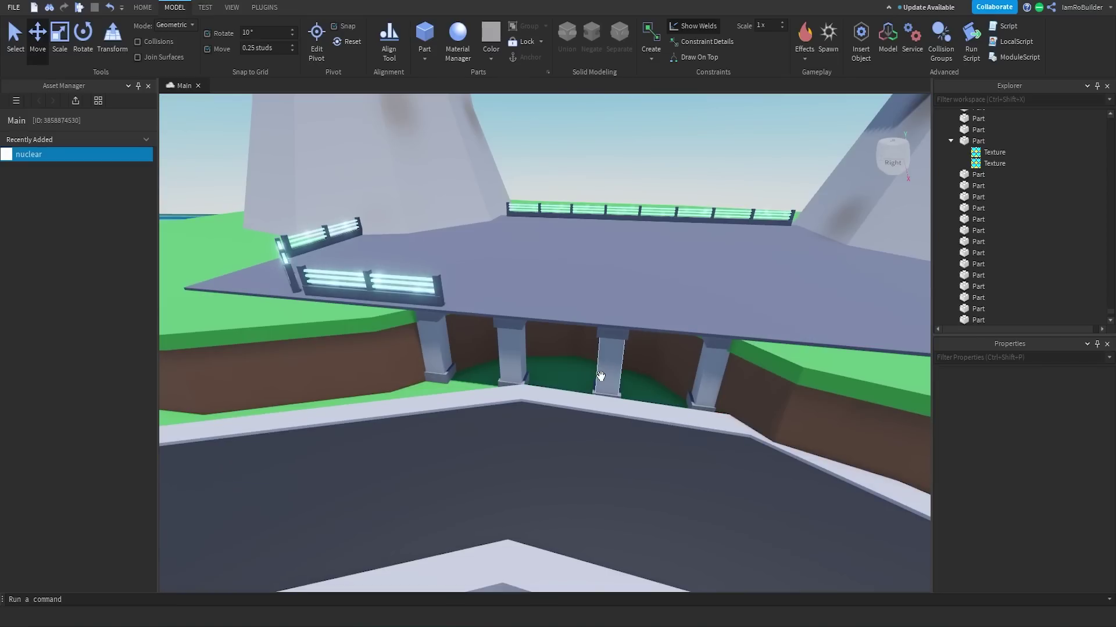
{"action": "scroll", "coordinate": [558, 360], "scroll_direction": "up", "scroll_amount": 2}
{"action": "scroll", "coordinate": [558, 361], "scroll_direction": "up", "scroll_amount": 2}
{"action": "scroll", "coordinate": [549, 369], "scroll_direction": "up", "scroll_amount": 3}
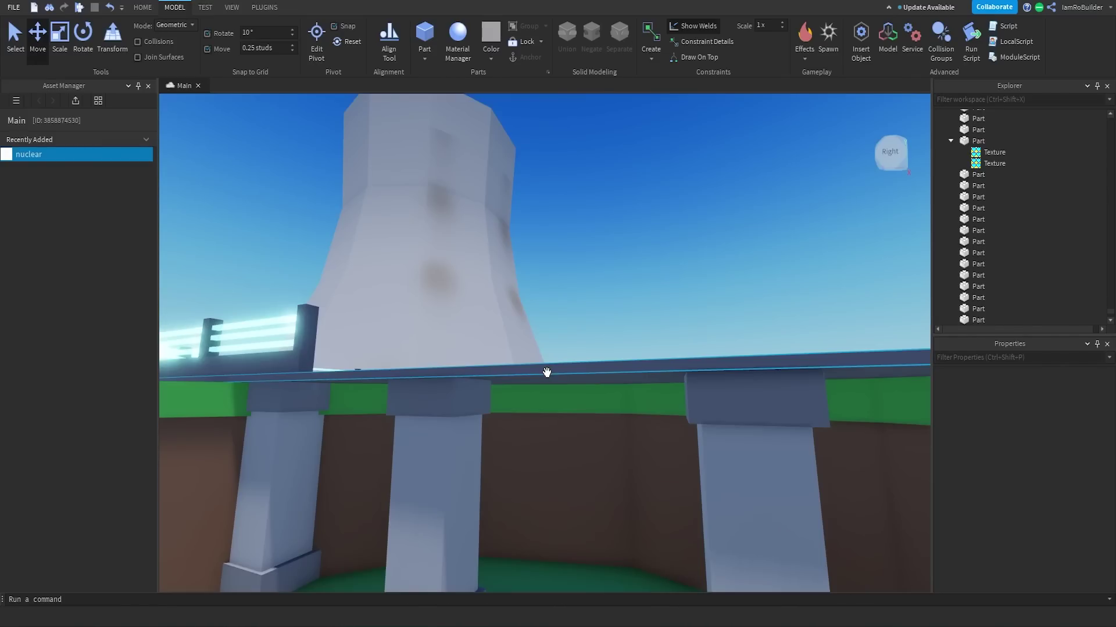
- Scale the back panel to fill the gap behind the bridge pillars
{"action": "left_click", "coordinate": [59, 36]}
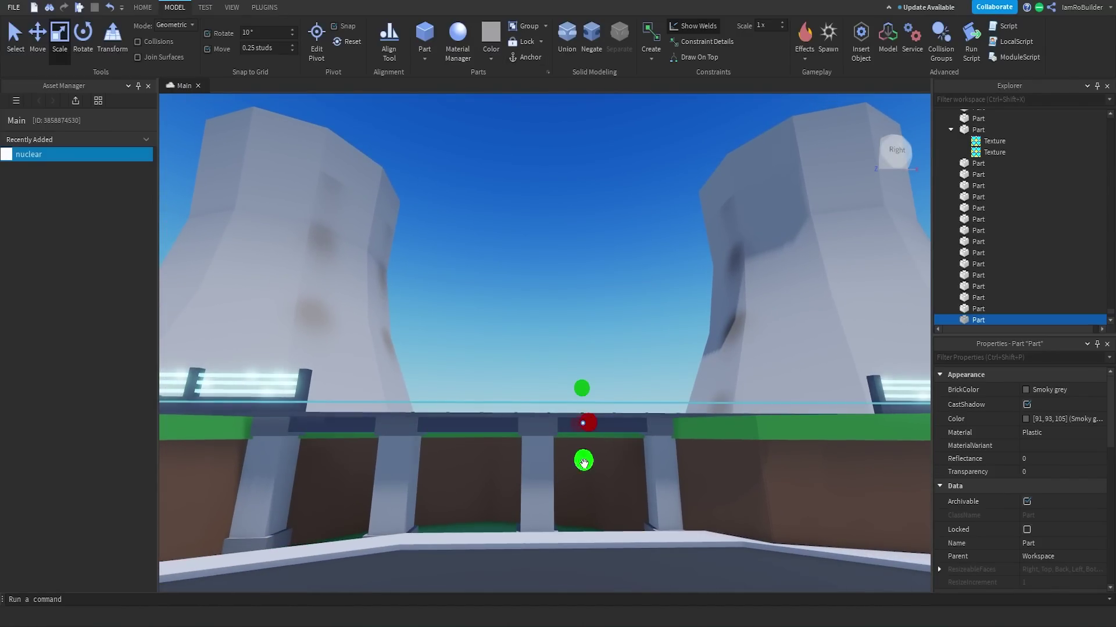
{"action": "mouse_move", "coordinate": [583, 462]}
{"action": "right_mouse_down"}
{"action": "mouse_move", "coordinate": [764, 416]}
{"action": "mouse_move", "coordinate": [833, 361]}
{"action": "right_mouse_up"}
{"action": "mouse_move", "coordinate": [668, 381]}
{"action": "right_mouse_down"}
{"action": "mouse_move", "coordinate": [587, 385]}
{"action": "mouse_move", "coordinate": [422, 366]}
{"action": "right_mouse_up"}
{"action": "right_click_drag", "start_coordinate": [535, 383], "coordinate": [702, 399]}
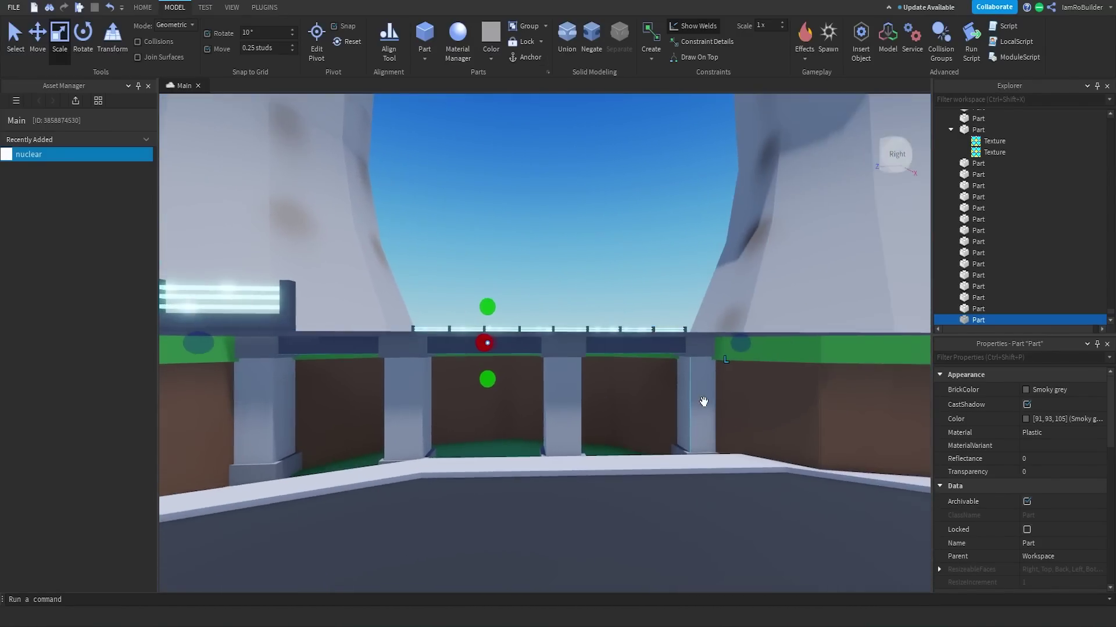
{"action": "scroll", "coordinate": [542, 289], "scroll_direction": "up", "scroll_amount": 5}
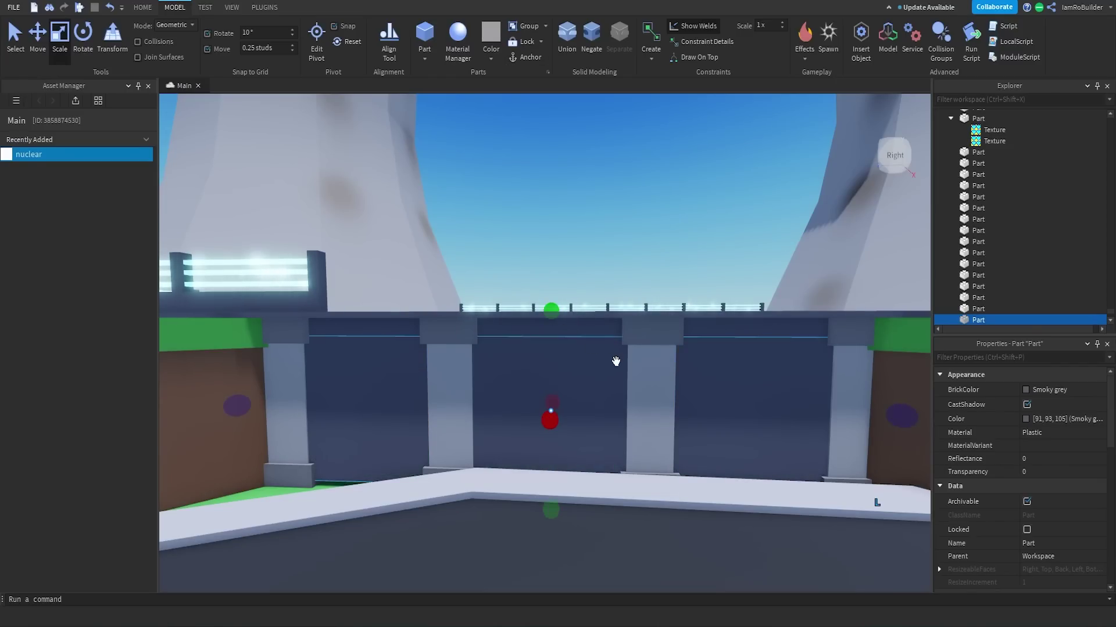
{"action": "scroll", "coordinate": [618, 363], "scroll_direction": "down", "scroll_amount": 3}
{"action": "scroll", "coordinate": [620, 381], "scroll_direction": "down", "scroll_amount": 3}
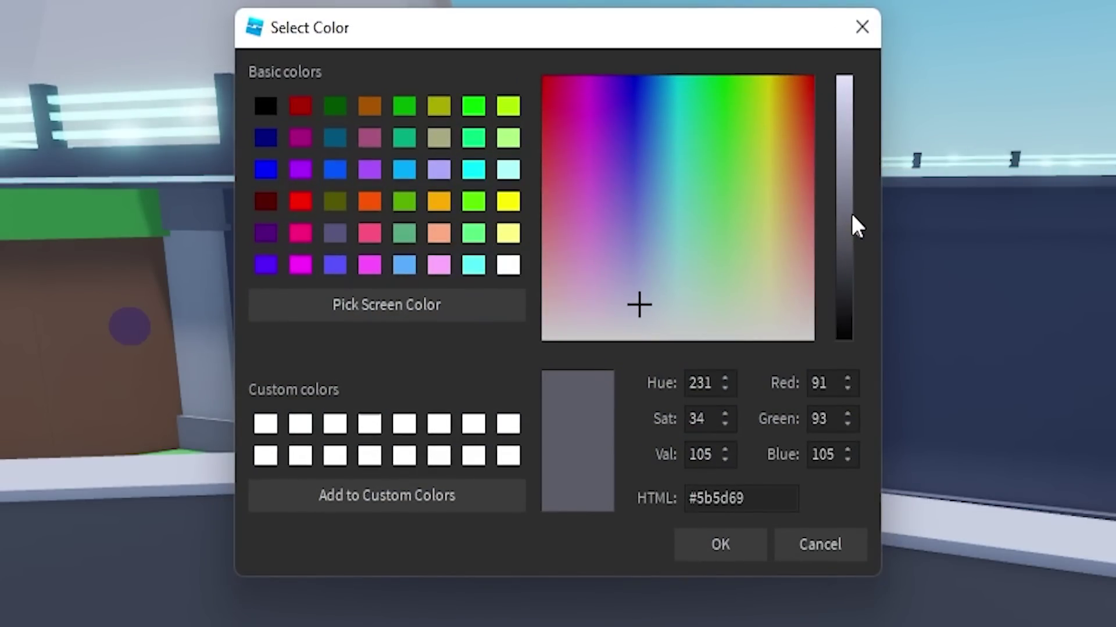
- Lighten the panel's colour by raising Val from 105 to 122
{"action": "left_click", "coordinate": [853, 220]}
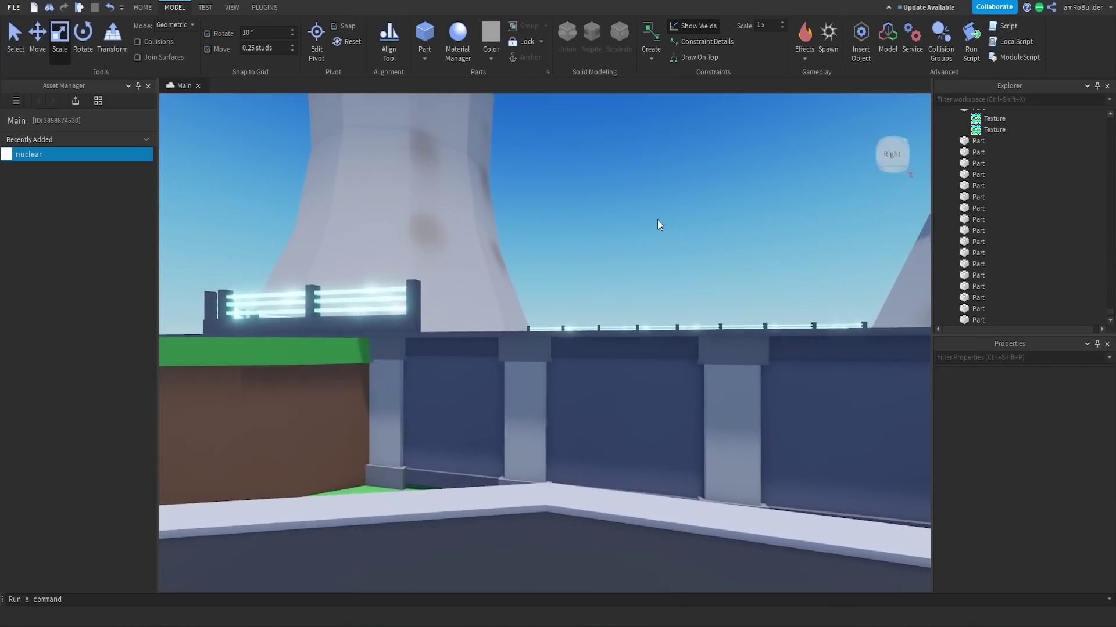
{"action": "scroll", "coordinate": [660, 224], "scroll_direction": "up", "scroll_amount": 5}
{"action": "scroll", "coordinate": [660, 224], "scroll_direction": "up", "scroll_amount": 5}
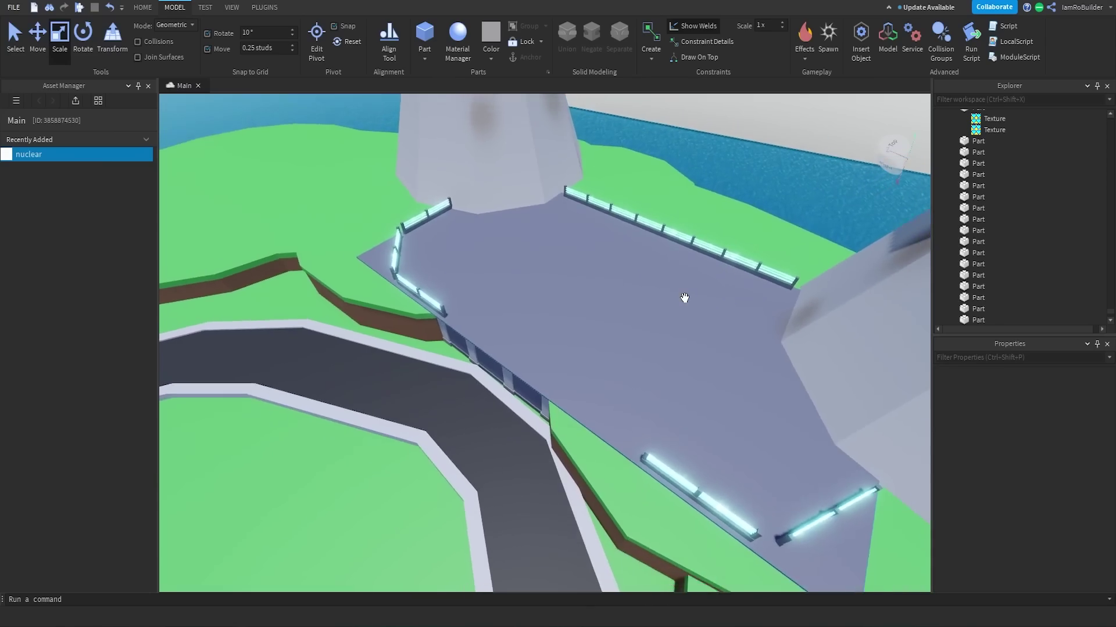
{"action": "scroll", "coordinate": [620, 281], "scroll_direction": "down", "scroll_amount": 5}
- Swing the view to the city and grab the glass rail model
{"action": "right_click_drag", "start_coordinate": [620, 281], "coordinate": [608, 278]}
{"action": "scroll", "coordinate": [608, 279], "scroll_direction": "up", "scroll_amount": 5}
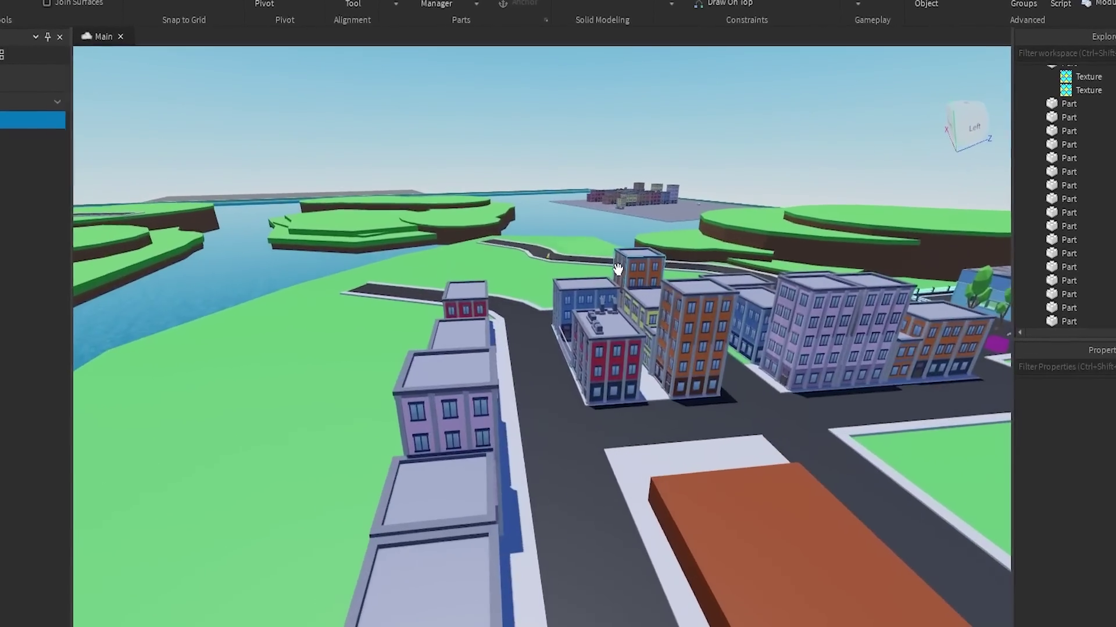
{"action": "scroll", "coordinate": [618, 269], "scroll_direction": "up", "scroll_amount": 5}
{"action": "scroll", "coordinate": [618, 269], "scroll_direction": "up", "scroll_amount": 5}
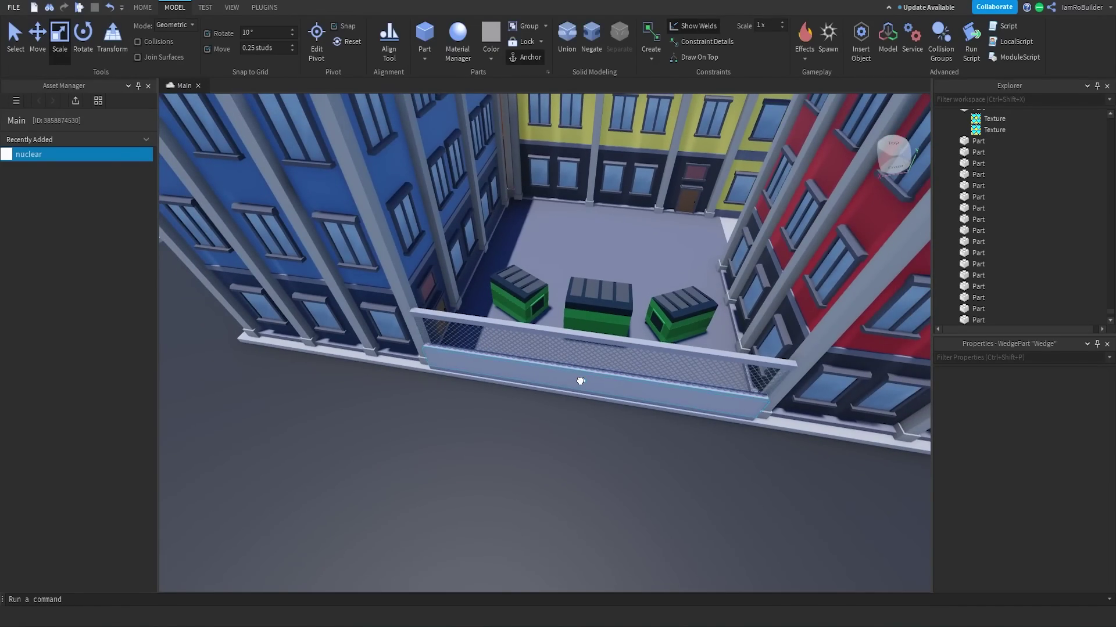
{"action": "left_click", "coordinate": [580, 381]}
{"action": "scroll", "coordinate": [581, 381], "scroll_direction": "up", "scroll_amount": 5}
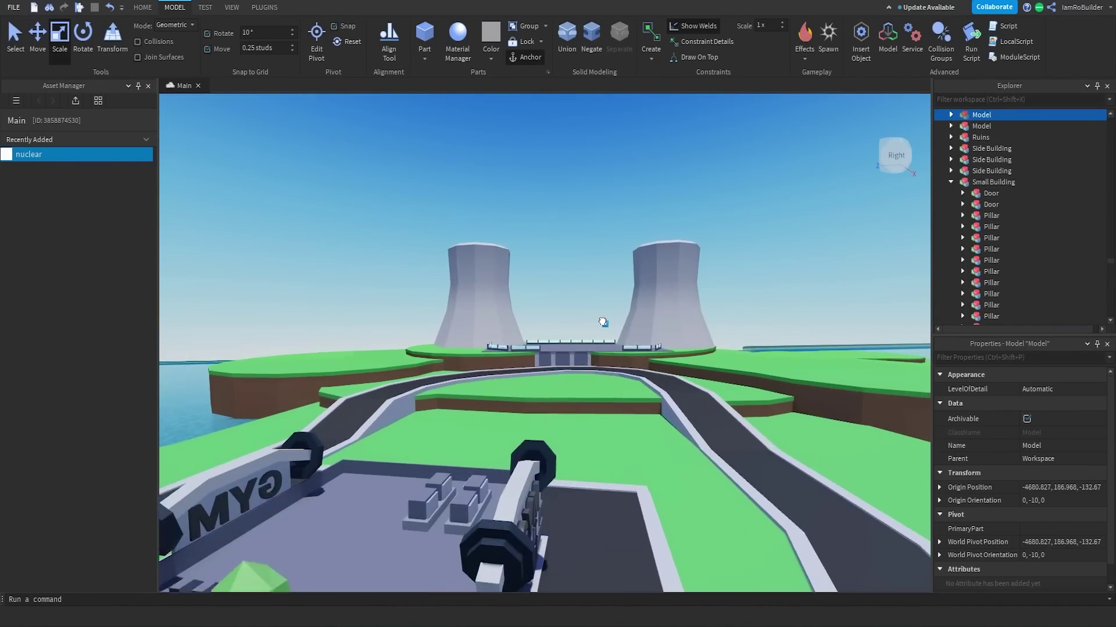
{"action": "scroll", "coordinate": [603, 321], "scroll_direction": "up", "scroll_amount": 3}
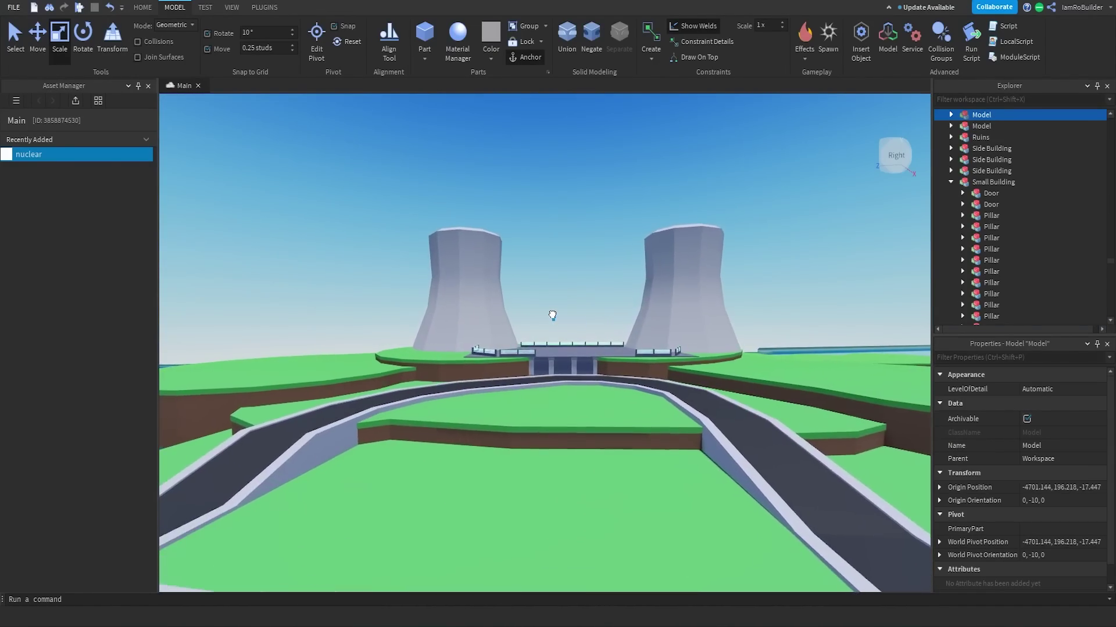
{"action": "scroll", "coordinate": [552, 316], "scroll_direction": "up", "scroll_amount": 3}
{"action": "scroll", "coordinate": [549, 323], "scroll_direction": "up", "scroll_amount": 3}
{"action": "scroll", "coordinate": [546, 331], "scroll_direction": "up", "scroll_amount": 5}
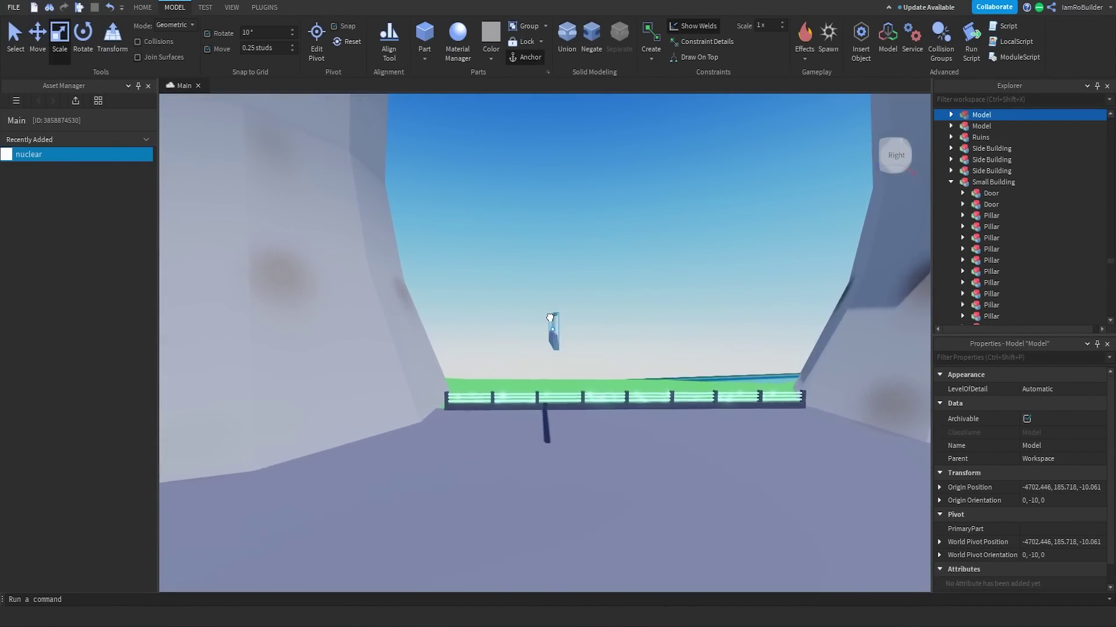
- Drag the glass barrier onto the platform, rotate it with Ctrl+R, and set it down
{"action": "mouse_move", "coordinate": [552, 315]}
{"action": "left_mouse_down"}
{"action": "mouse_move", "coordinate": [544, 340]}
{"action": "mouse_move", "coordinate": [516, 339]}
{"action": "left_mouse_up"}
{"action": "scroll", "coordinate": [544, 340], "scroll_direction": "up", "scroll_amount": 5}
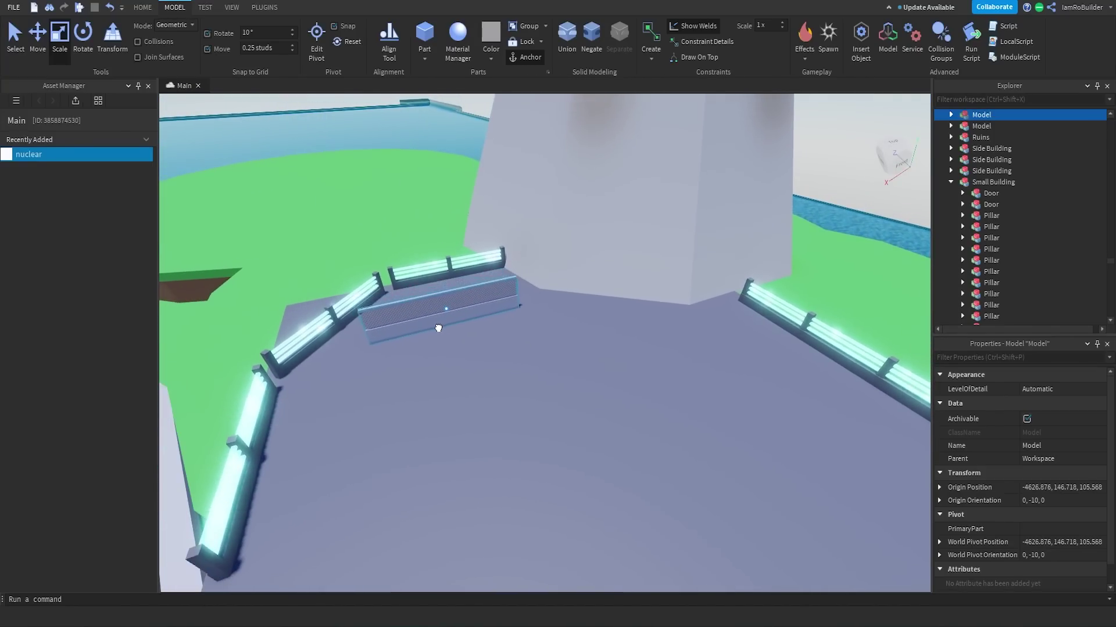
{"action": "key", "text": "ctrl+r"}
{"action": "left_click_drag", "start_coordinate": [439, 329], "coordinate": [541, 343]}
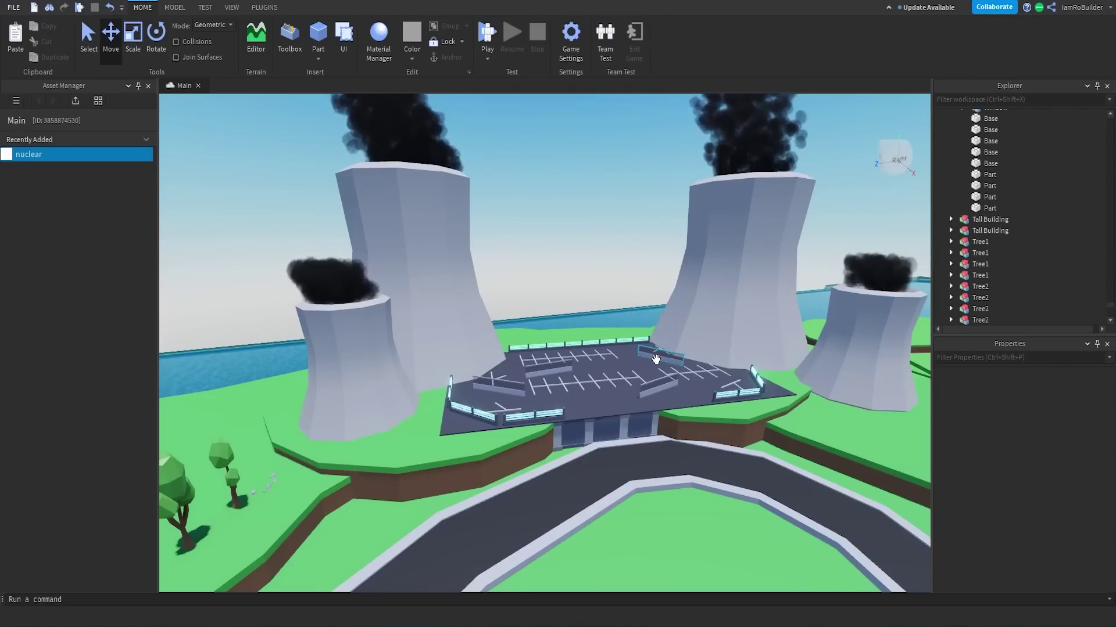
- Look over the parking lot and a cooling tower from several angles, then select the lot structure
{"action": "key", "text": "f"}
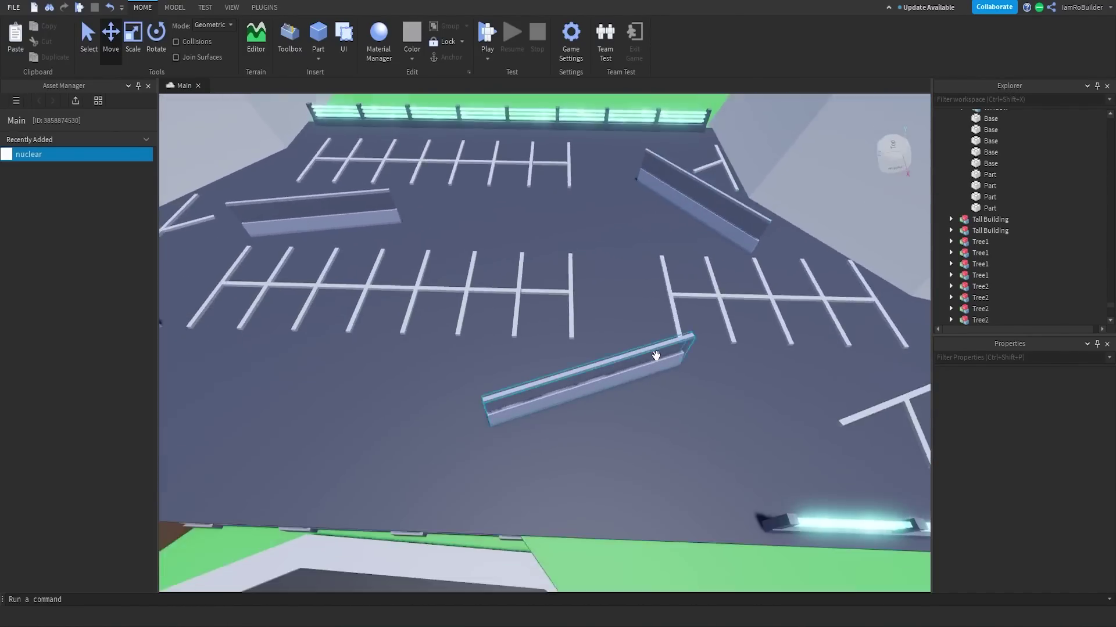
{"action": "scroll", "coordinate": [658, 352], "scroll_direction": "down", "scroll_amount": 10}
{"action": "right_click_drag", "start_coordinate": [659, 352], "coordinate": [666, 319]}
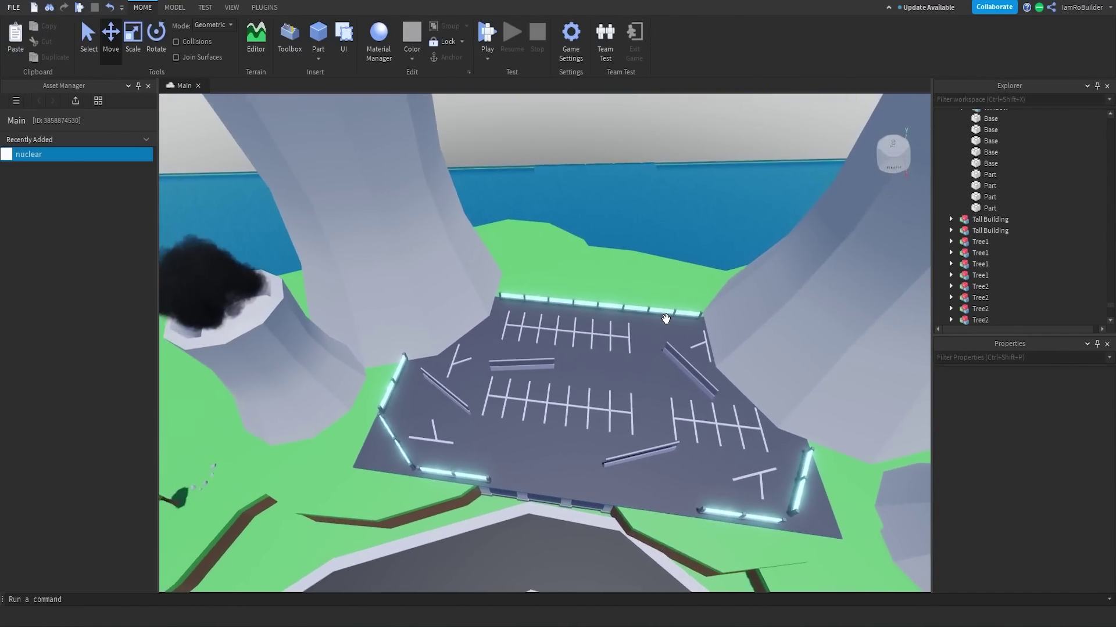
{"action": "key", "text": "a"}
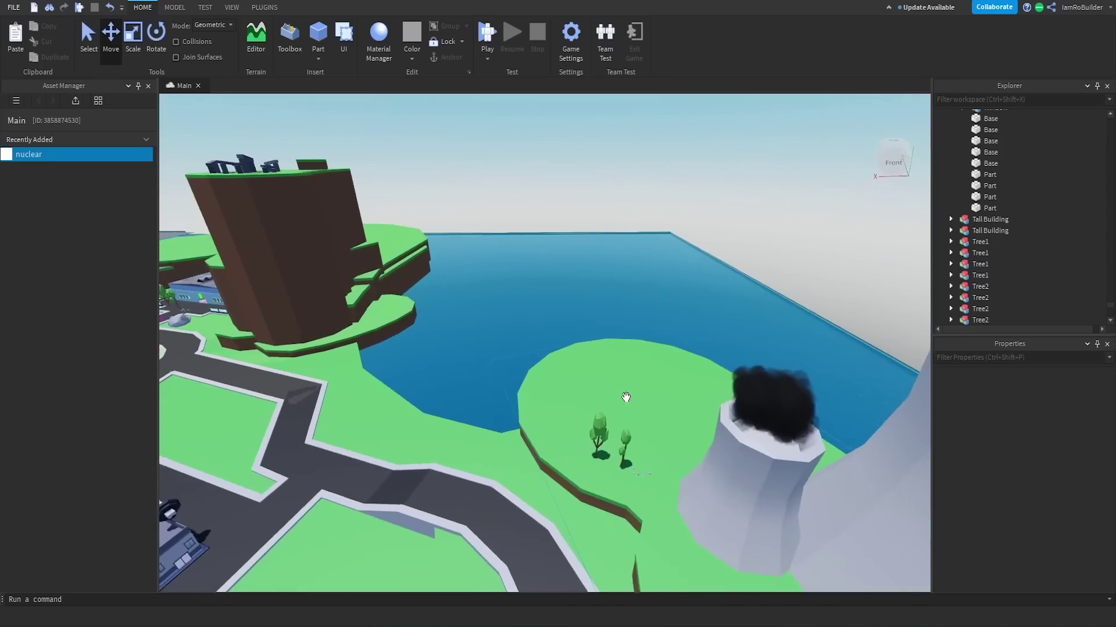
{"action": "key", "text": "f"}
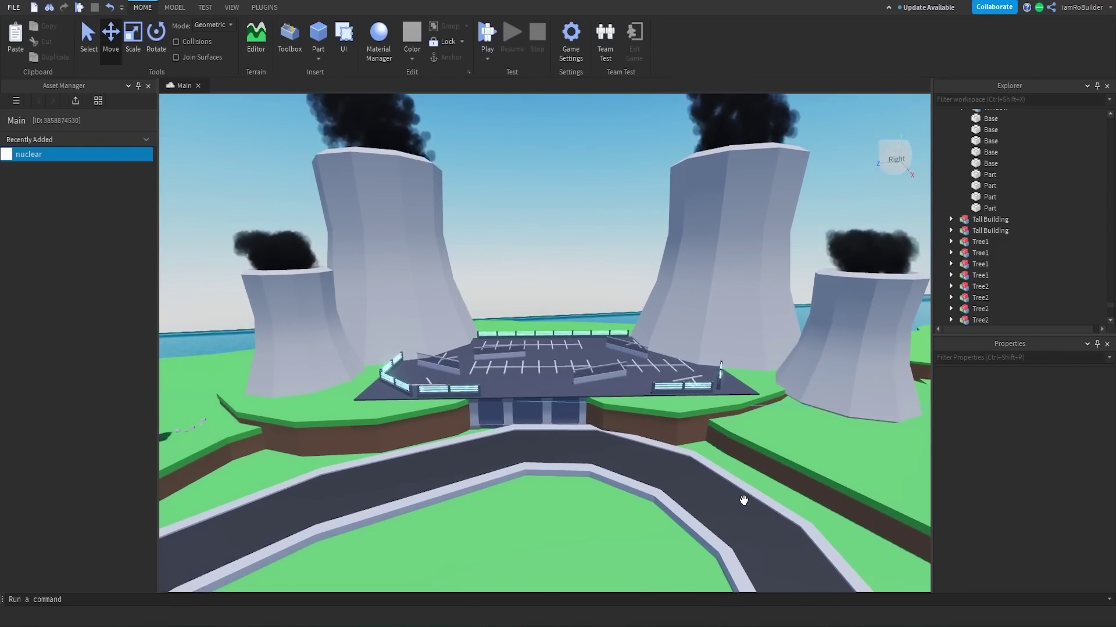
{"action": "left_click", "coordinate": [552, 384]}
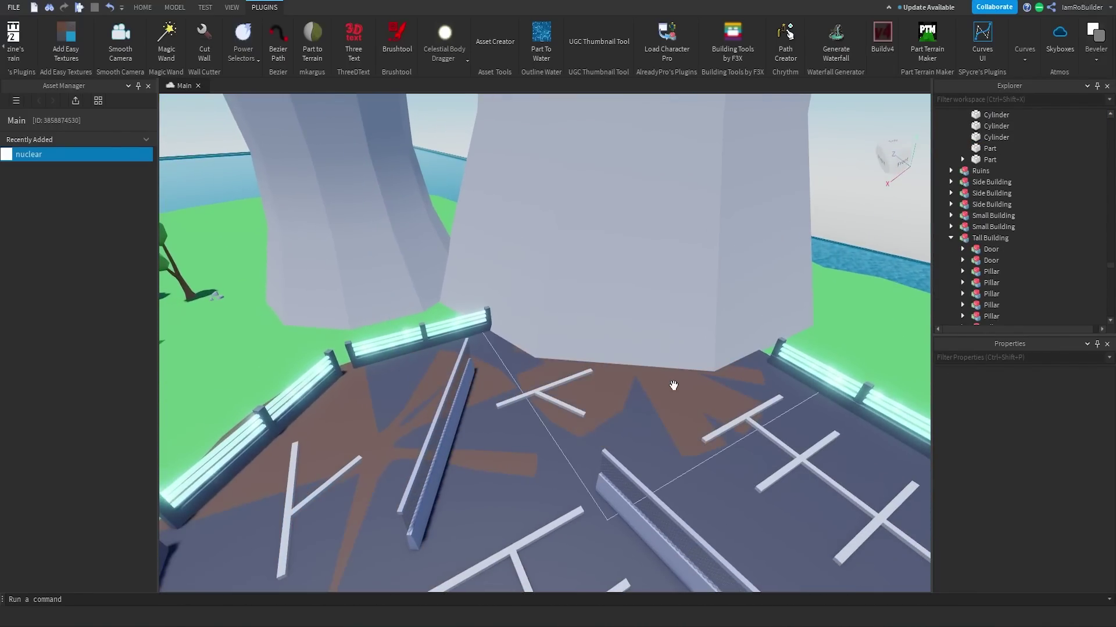
{"action": "left_click", "coordinate": [673, 386]}
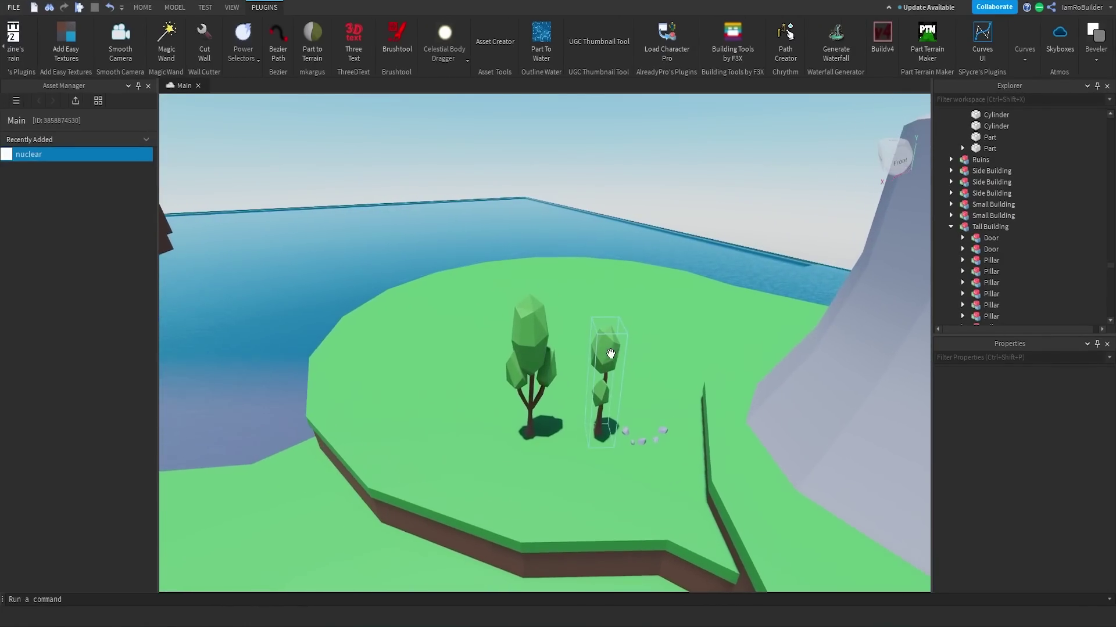
- Darken the left tree's leaf green and its trunk brown in the Select Color dialog
{"action": "left_click", "coordinate": [326, 307], "text": "ctrl"}
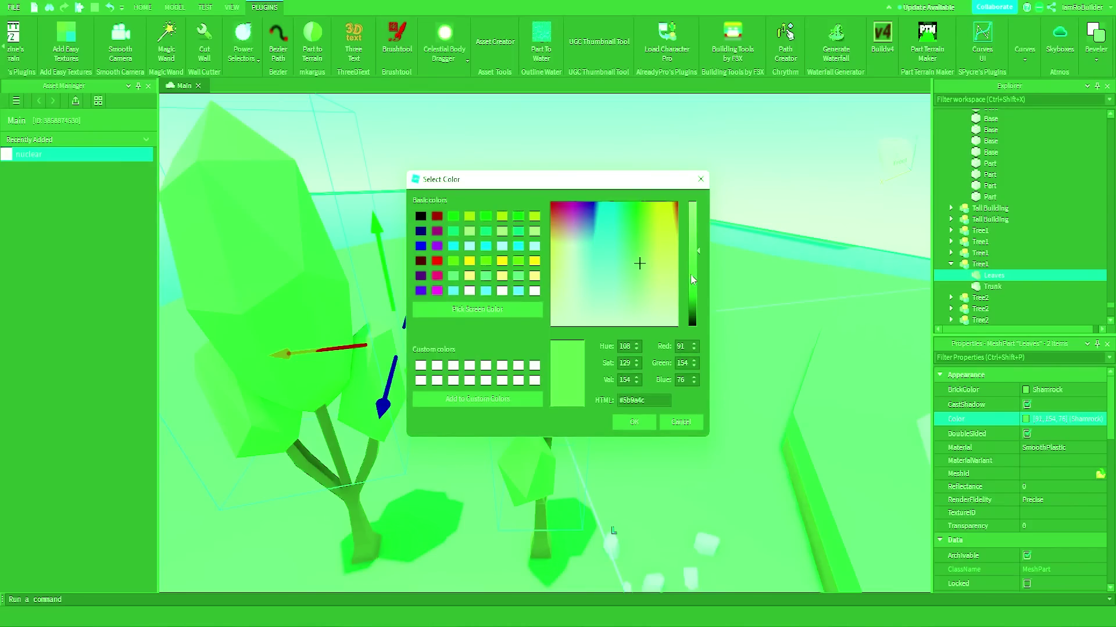
{"action": "left_click", "coordinate": [692, 279]}
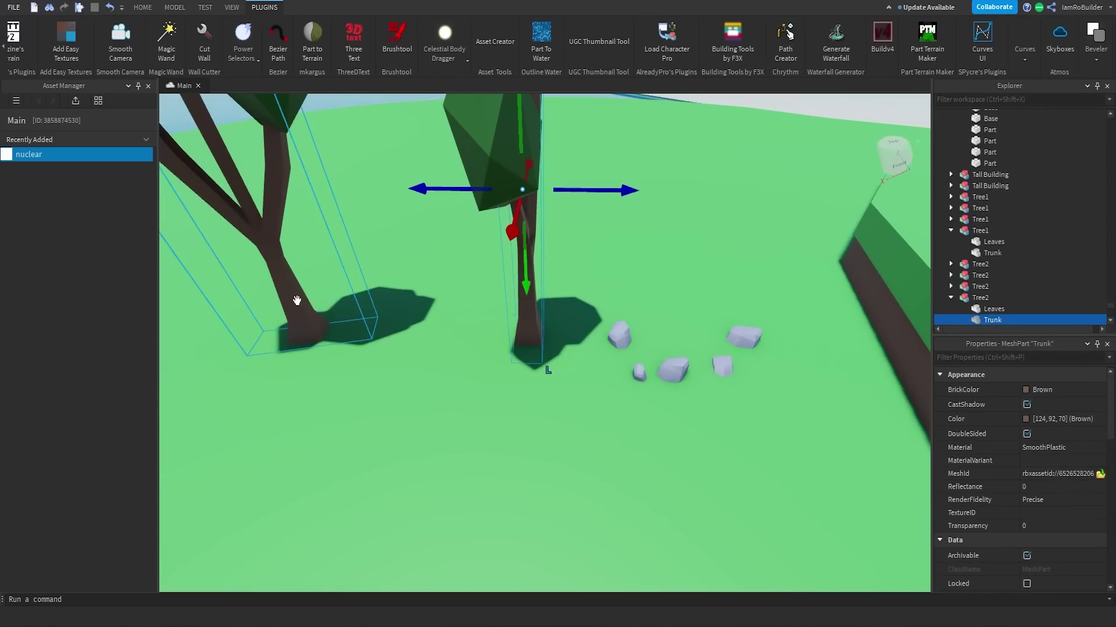
{"action": "left_click", "coordinate": [1026, 418]}
{"action": "left_click", "coordinate": [695, 284]}
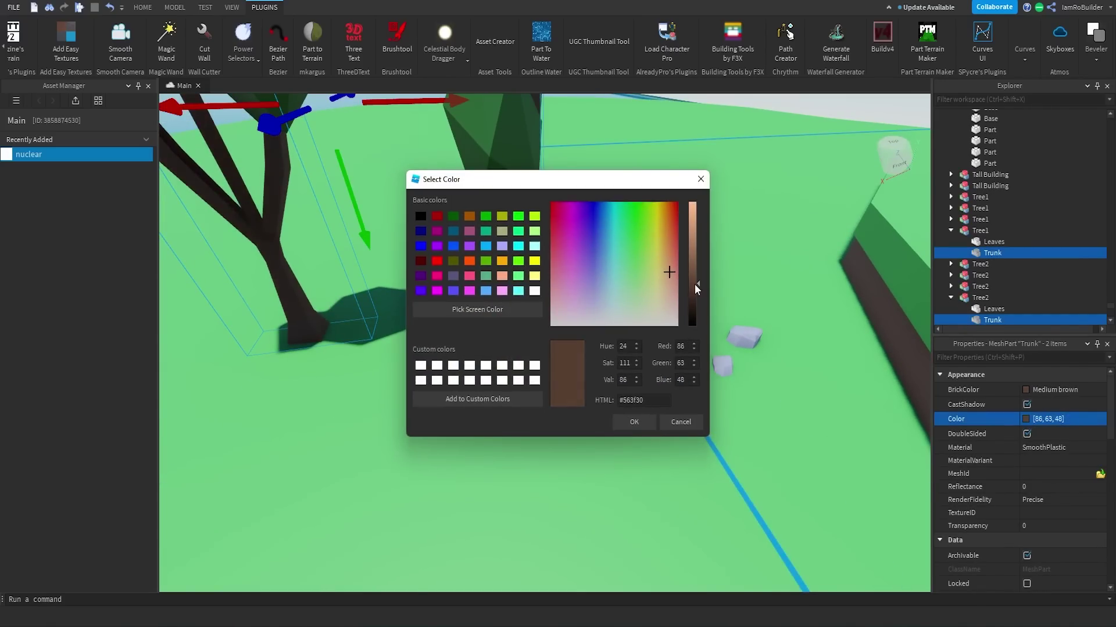
{"action": "left_click", "coordinate": [638, 424]}
- Recolour the small rock and the larger neighbouring rock a dark taupe grey
{"action": "left_click", "coordinate": [638, 377], "text": "ctrl"}
{"action": "left_click", "coordinate": [671, 371], "text": "ctrl"}
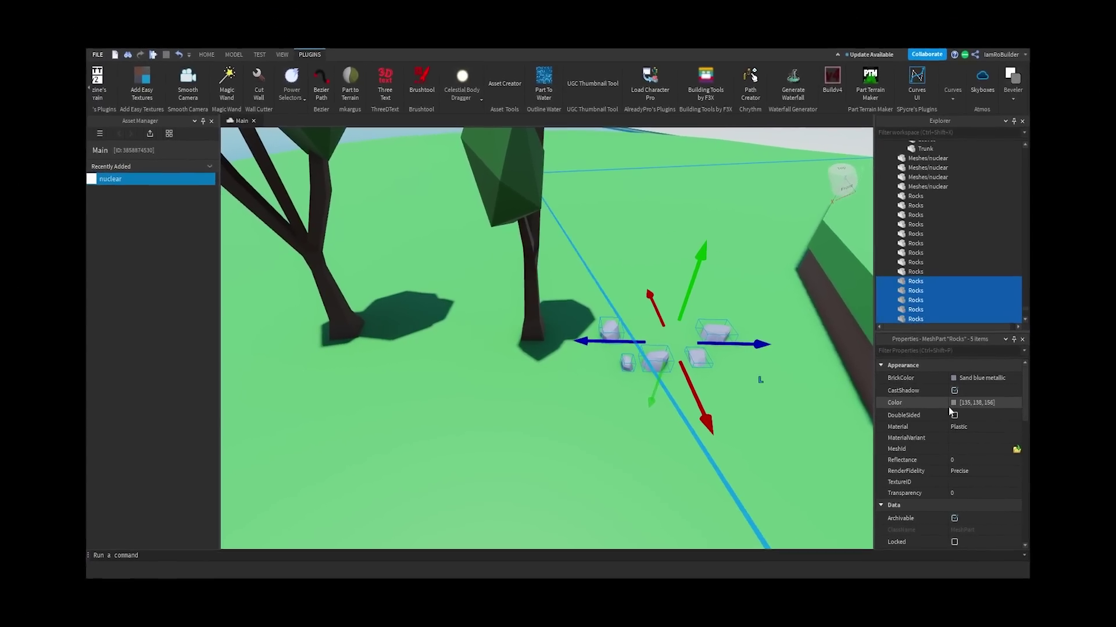
{"action": "left_click", "coordinate": [1025, 419]}
{"action": "left_click", "coordinate": [634, 421]}
{"action": "scroll", "coordinate": [581, 319], "scroll_direction": "down", "scroll_amount": 5}
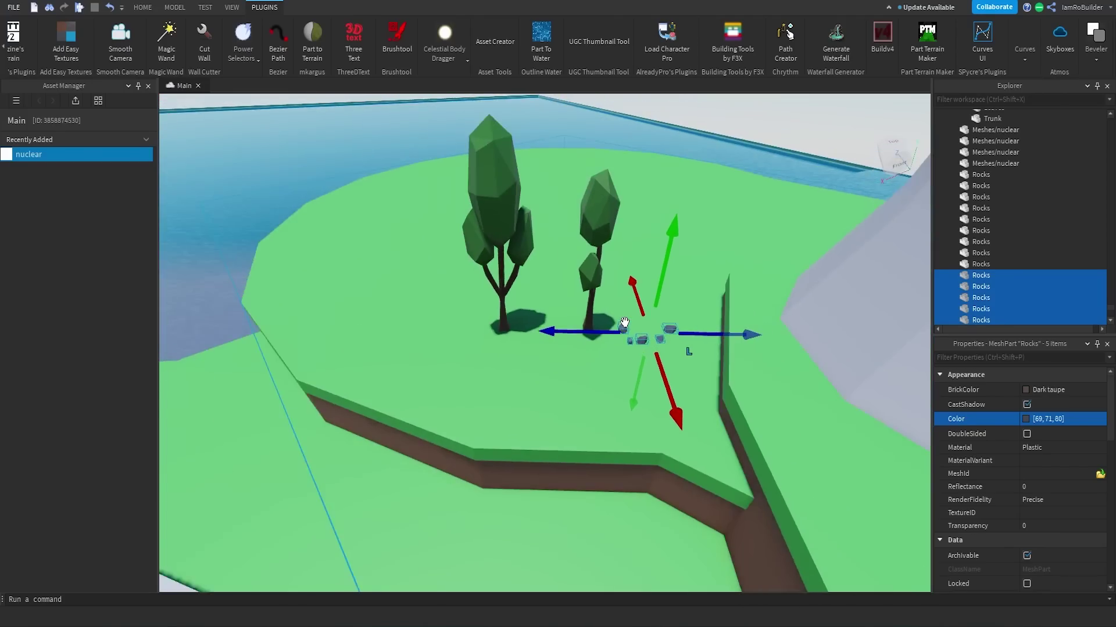
{"action": "mouse_move", "coordinate": [523, 320]}
{"action": "middle_mouse_down"}
{"action": "mouse_move", "coordinate": [597, 348]}
{"action": "mouse_move", "coordinate": [778, 355]}
{"action": "middle_mouse_up"}
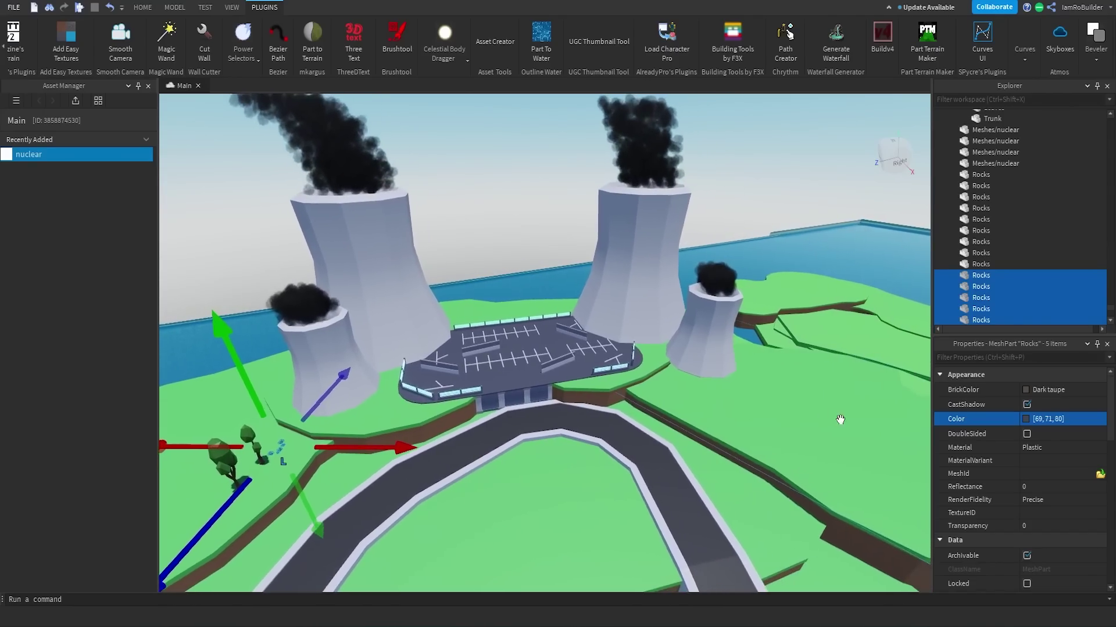
- Orbit out to a wider view of the lot and towers, then select the grass tier beside the lot
{"action": "mouse_move", "coordinate": [777, 355]}
{"action": "middle_mouse_down"}
{"action": "mouse_move", "coordinate": [699, 398]}
{"action": "mouse_move", "coordinate": [658, 346]}
{"action": "middle_mouse_up"}
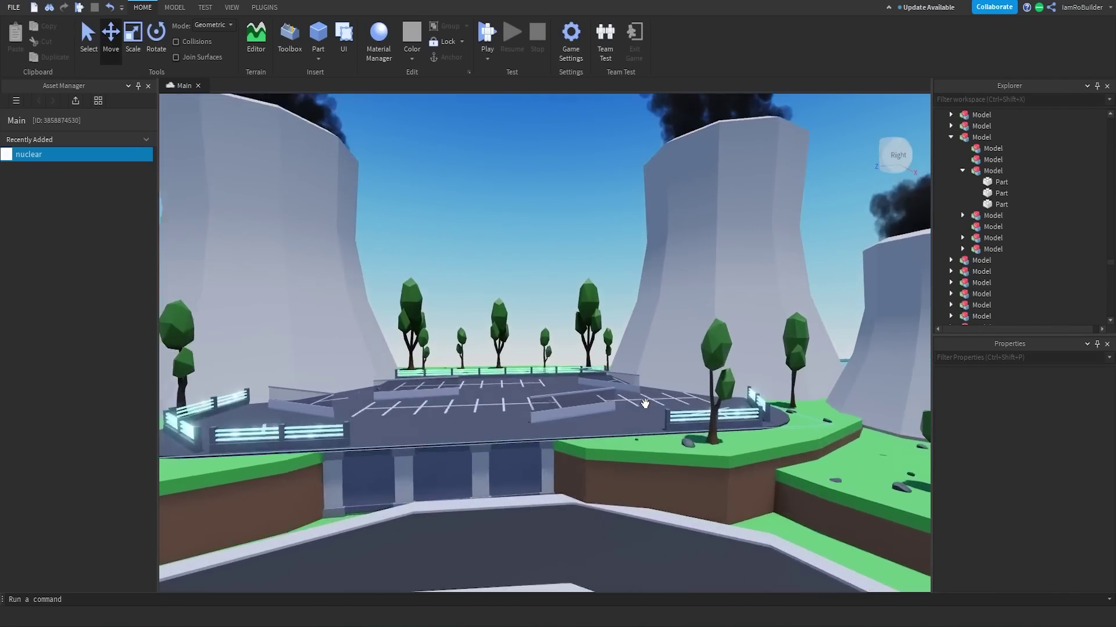
{"action": "right_click_drag", "start_coordinate": [645, 402], "coordinate": [645, 403]}
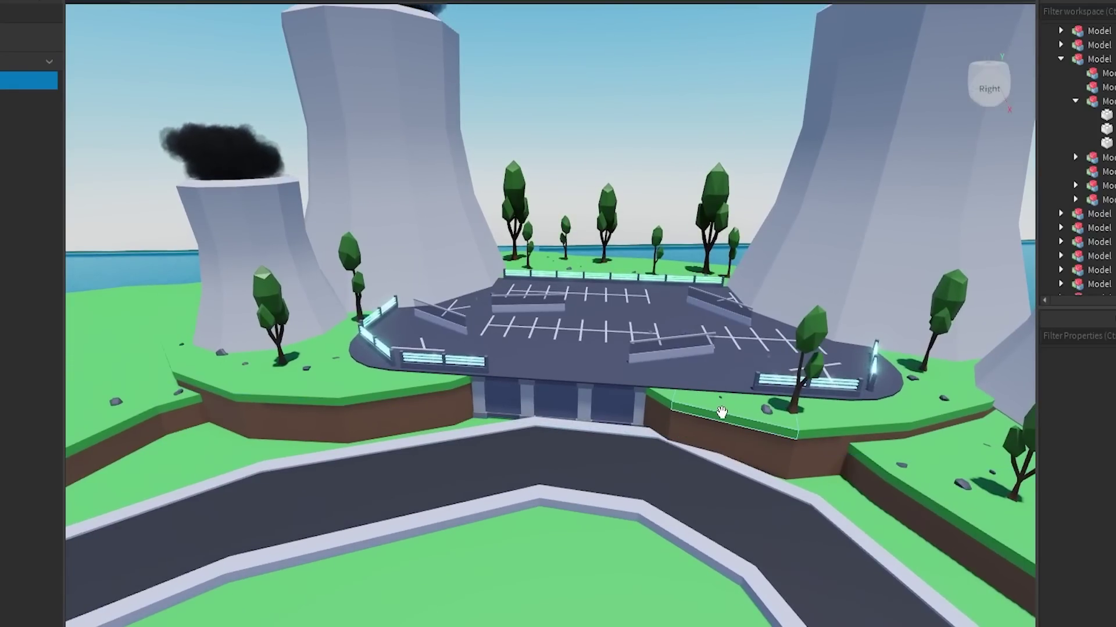
{"action": "left_click", "coordinate": [636, 407]}
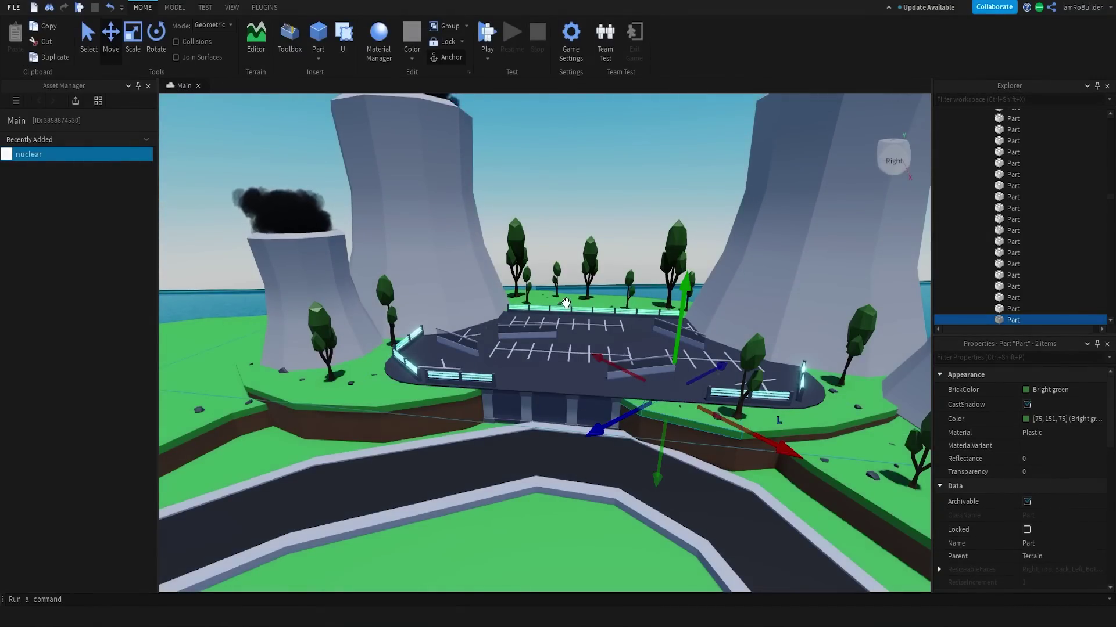
- Select the Model group and a part of the pillared gate wall at the road's end
{"action": "scroll", "coordinate": [549, 367], "scroll_direction": "down", "scroll_amount": 5}
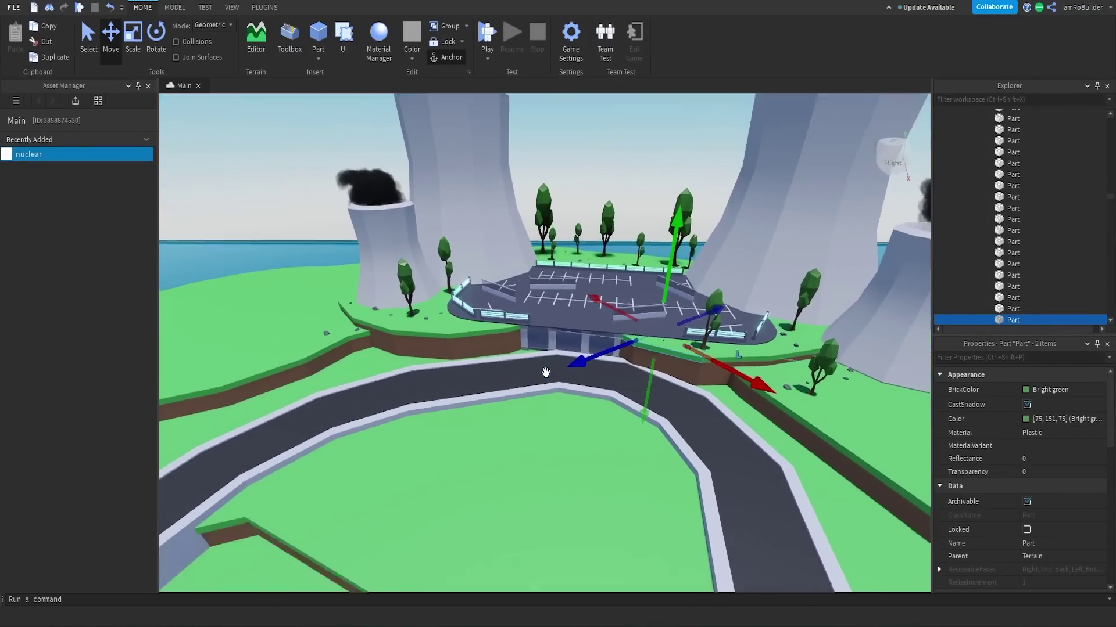
{"action": "scroll", "coordinate": [546, 369], "scroll_direction": "up", "scroll_amount": 5}
{"action": "scroll", "coordinate": [546, 369], "scroll_direction": "down", "scroll_amount": 5}
{"action": "left_click", "coordinate": [496, 206]}
{"action": "scroll", "coordinate": [496, 206], "scroll_direction": "down", "scroll_amount": 5}
{"action": "right_click_drag", "start_coordinate": [493, 190], "coordinate": [531, 312]}
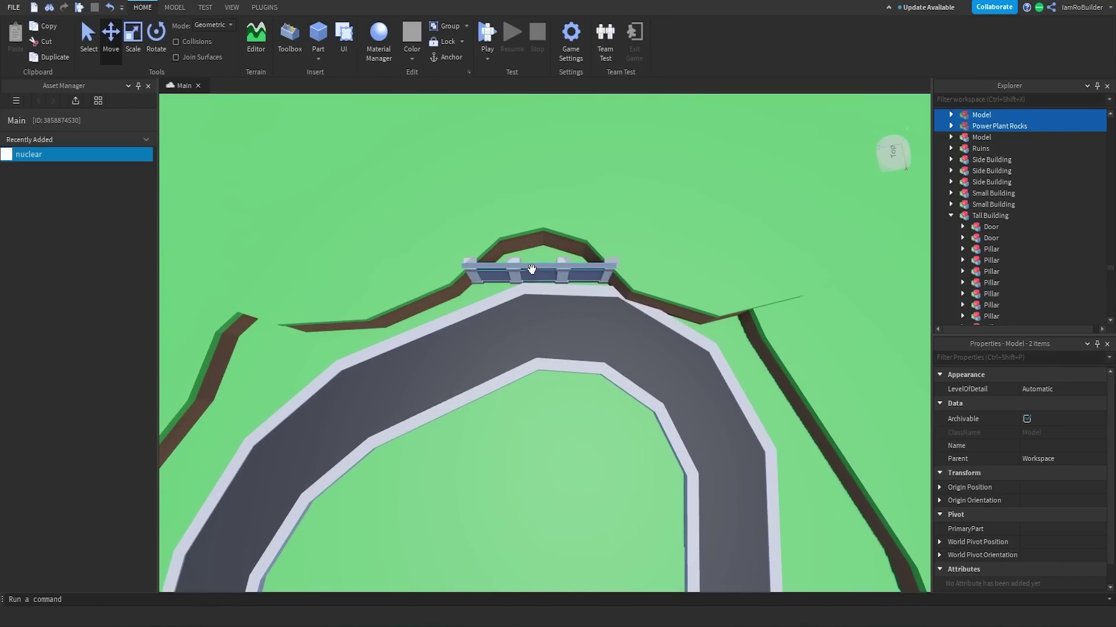
{"action": "left_click", "coordinate": [531, 269]}
- Add the wall's end pillars and panels to the selection and rename the model 'Power Plant base'
{"action": "scroll", "coordinate": [543, 294], "scroll_direction": "up", "scroll_amount": 5}
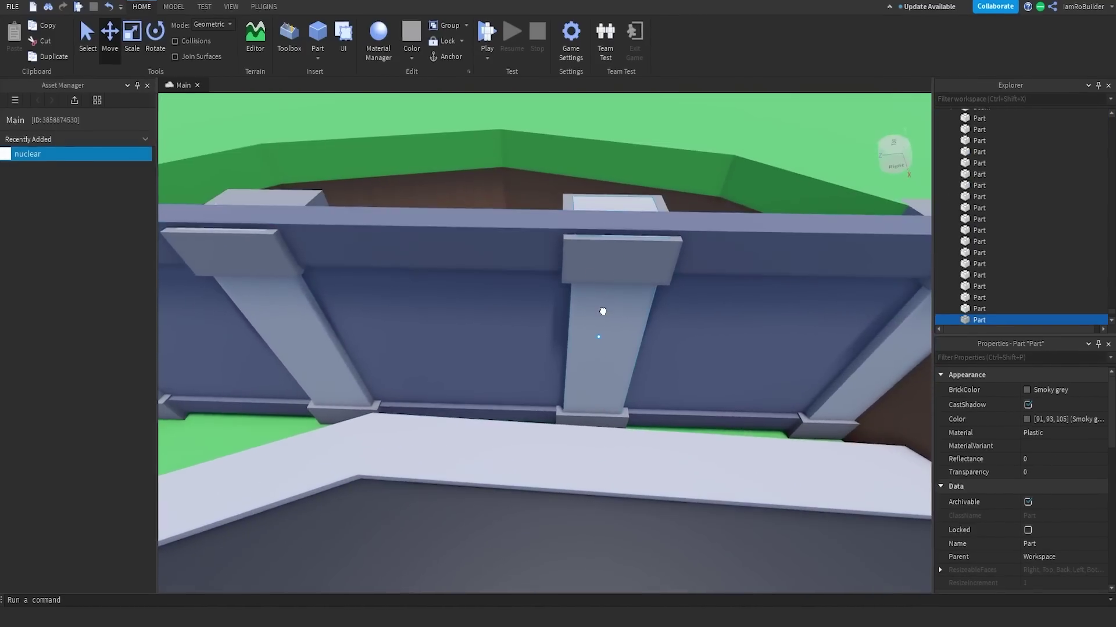
{"action": "key", "text": "ctrl+3"}
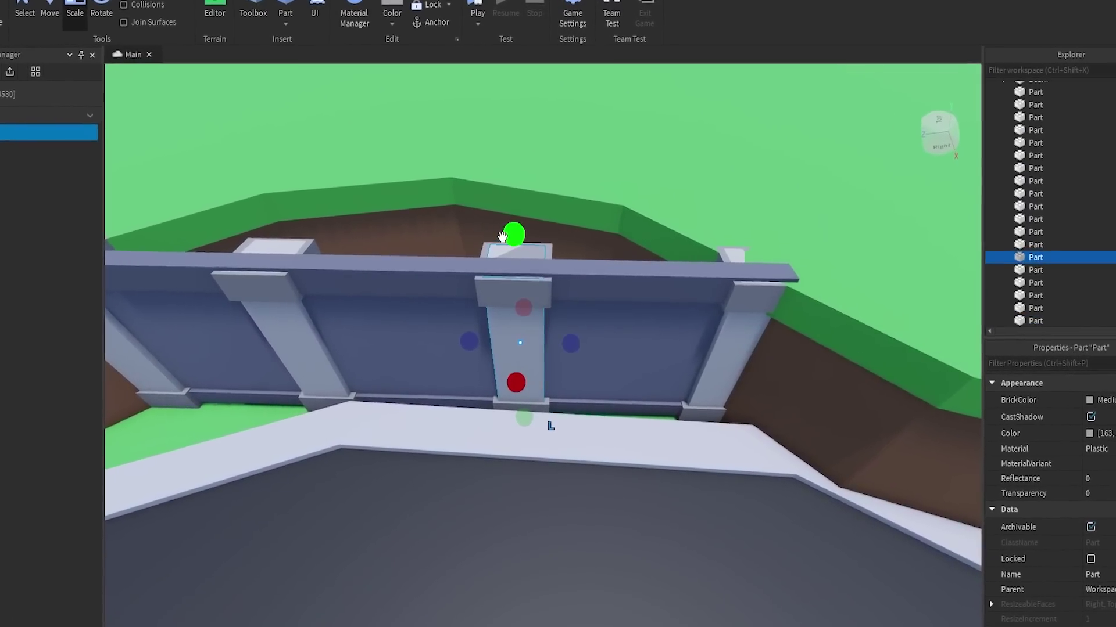
{"action": "left_click", "coordinate": [743, 361]}
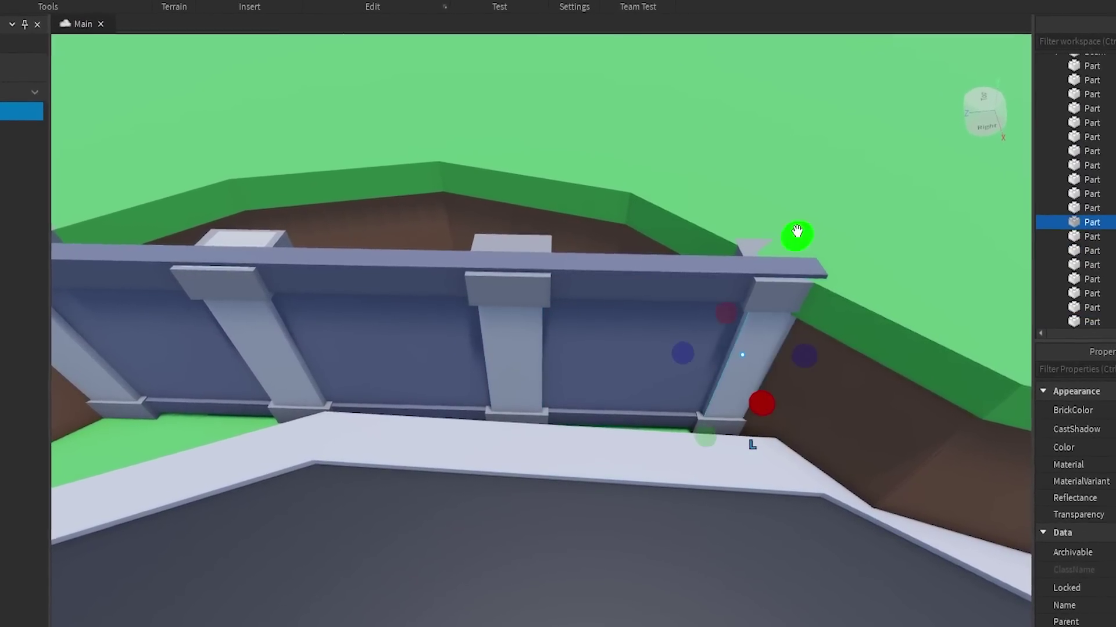
{"action": "mouse_move", "coordinate": [743, 361]}
{"action": "right_mouse_down"}
{"action": "mouse_move", "coordinate": [603, 271]}
{"action": "mouse_move", "coordinate": [413, 294]}
{"action": "right_mouse_up"}
{"action": "left_click", "coordinate": [281, 217]}
{"action": "left_click", "coordinate": [365, 294], "text": "ctrl"}
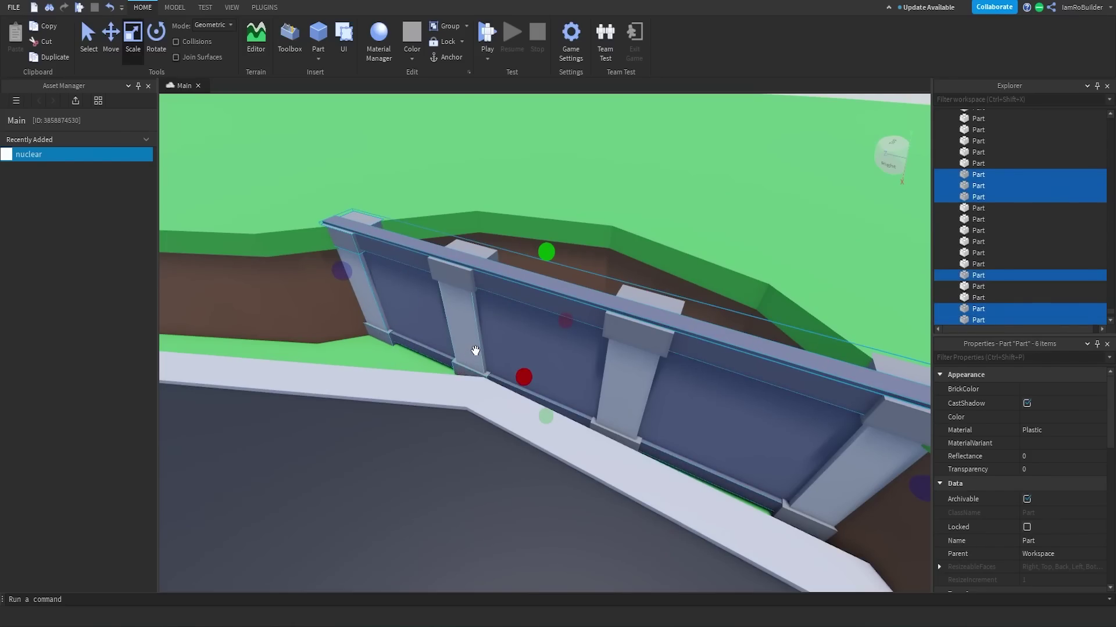
{"action": "type", "text": "Powe"}
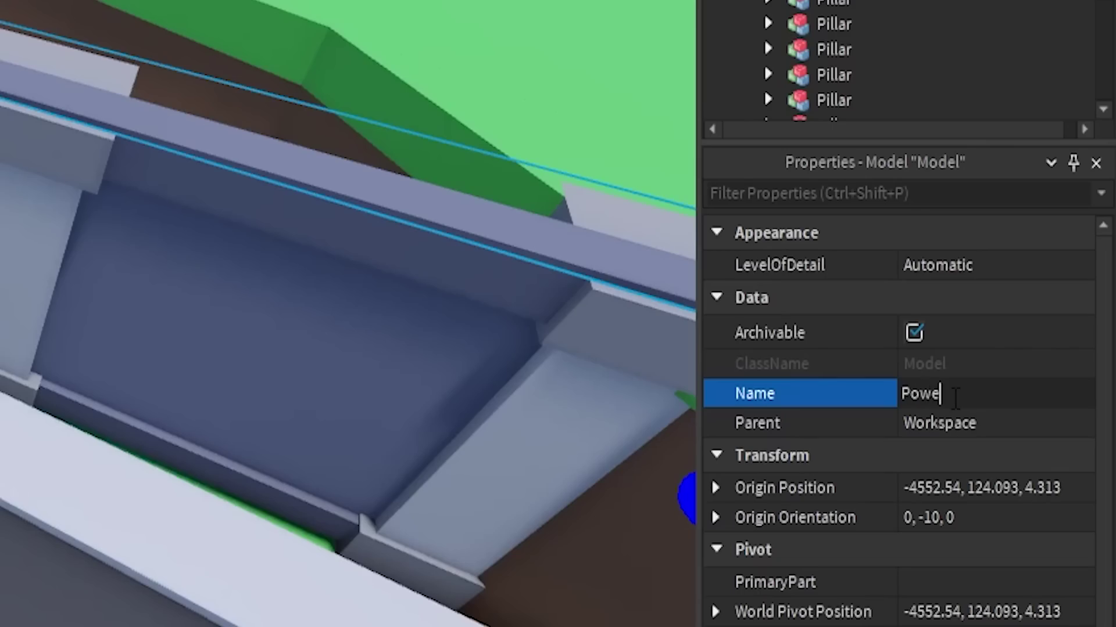
{"action": "type", "text": "r Plant base"}
{"action": "key", "text": "Return"}
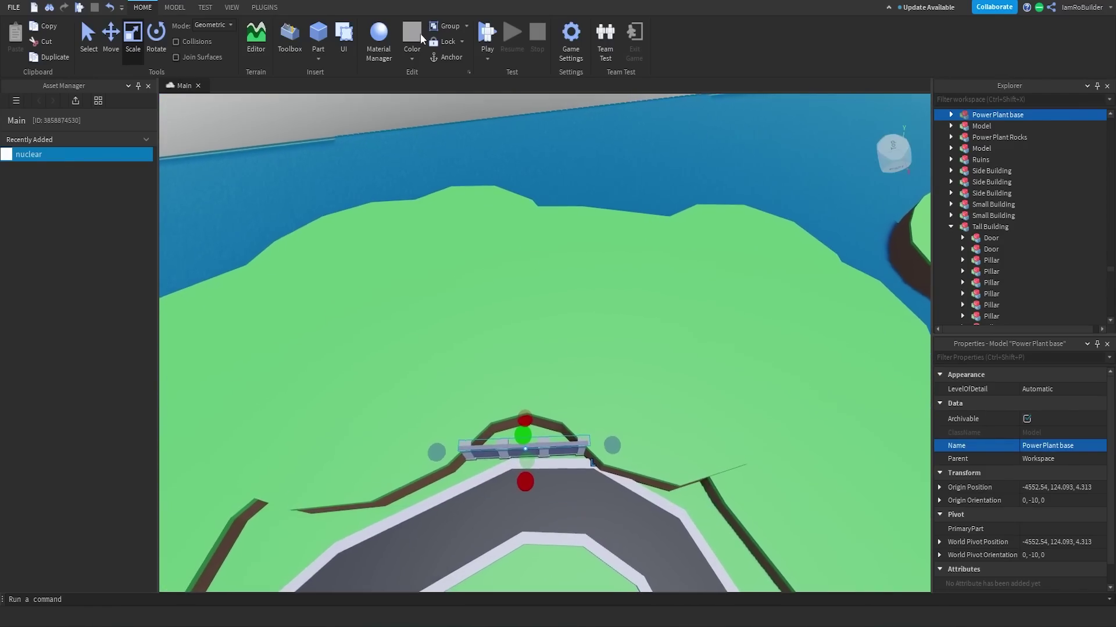
- Sweep-select the grass platform parts beyond the gate wall with Power Selectors' Circle Select
{"action": "left_click", "coordinate": [270, 8]}
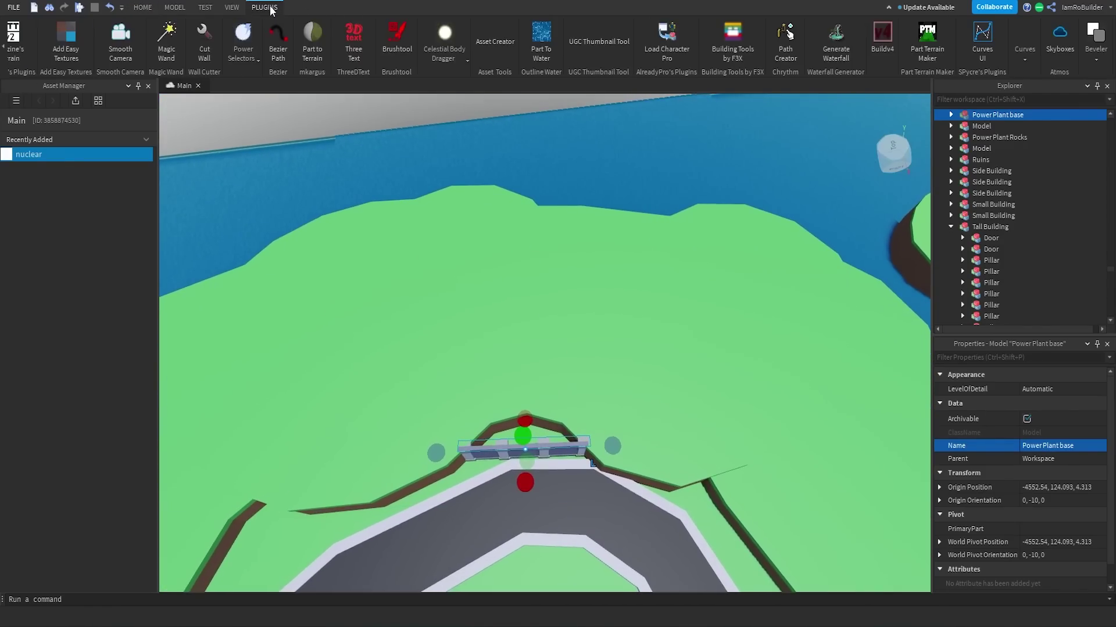
{"action": "left_click", "coordinate": [239, 40]}
{"action": "left_click", "coordinate": [247, 116]}
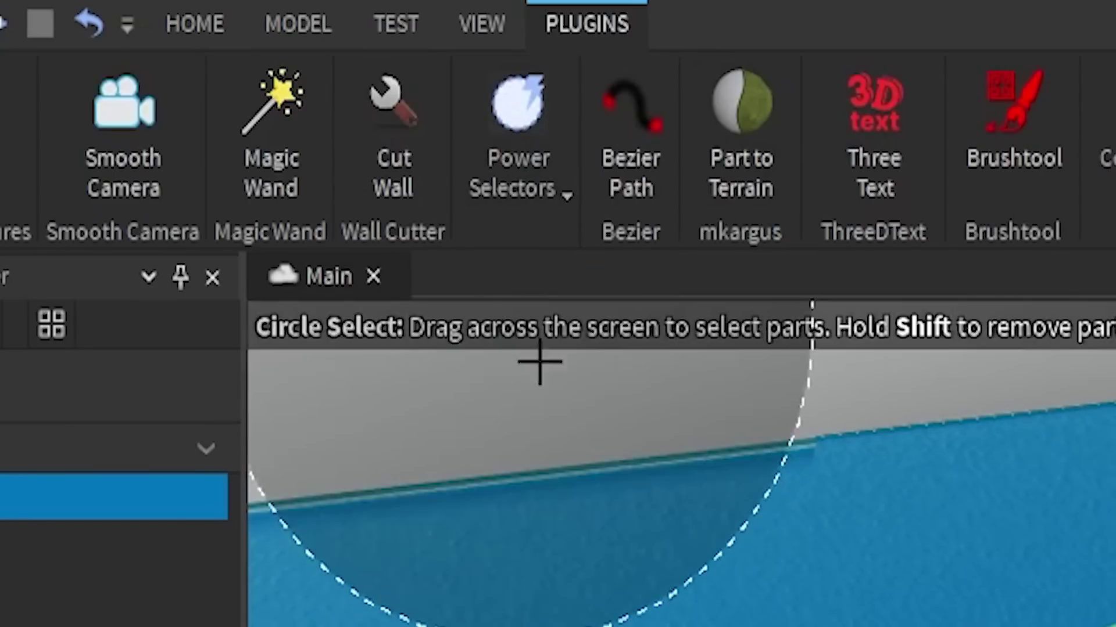
{"action": "left_click_drag", "start_coordinate": [382, 309], "coordinate": [587, 322]}
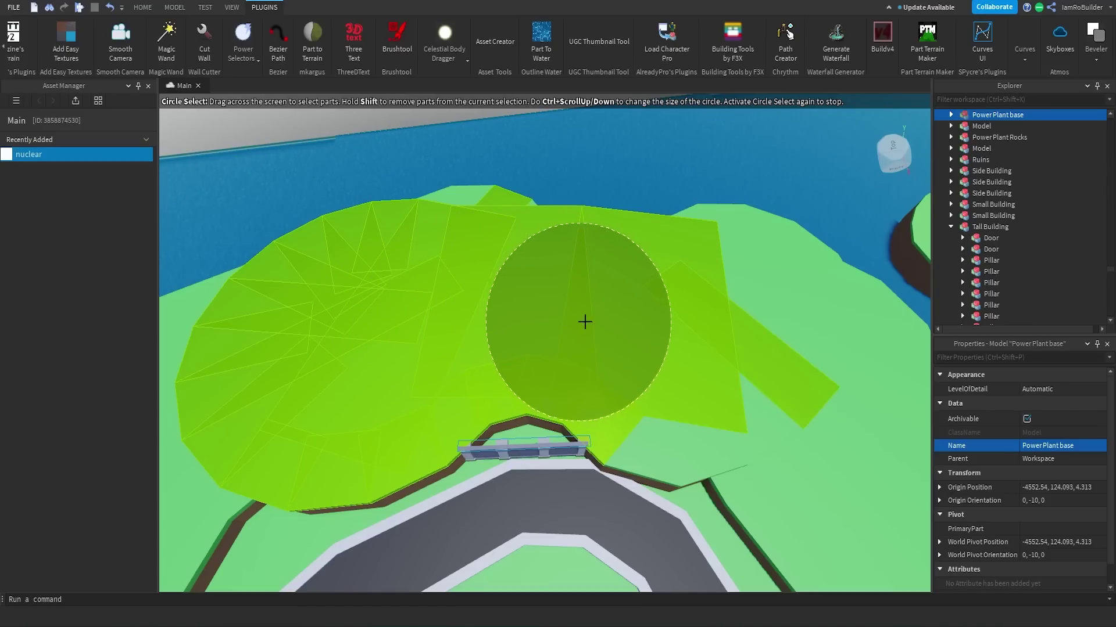
{"action": "left_click_drag", "start_coordinate": [660, 326], "coordinate": [615, 314]}
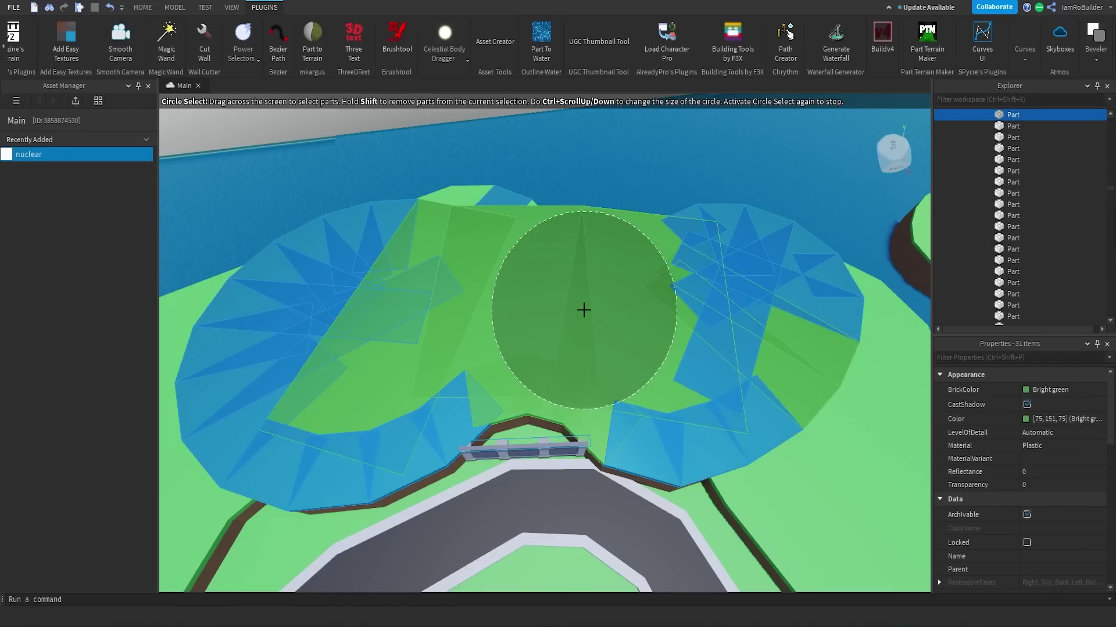
- Set the selected grass parts' Color to a darker sea green (56,113,56)
{"action": "left_click", "coordinate": [1023, 422]}
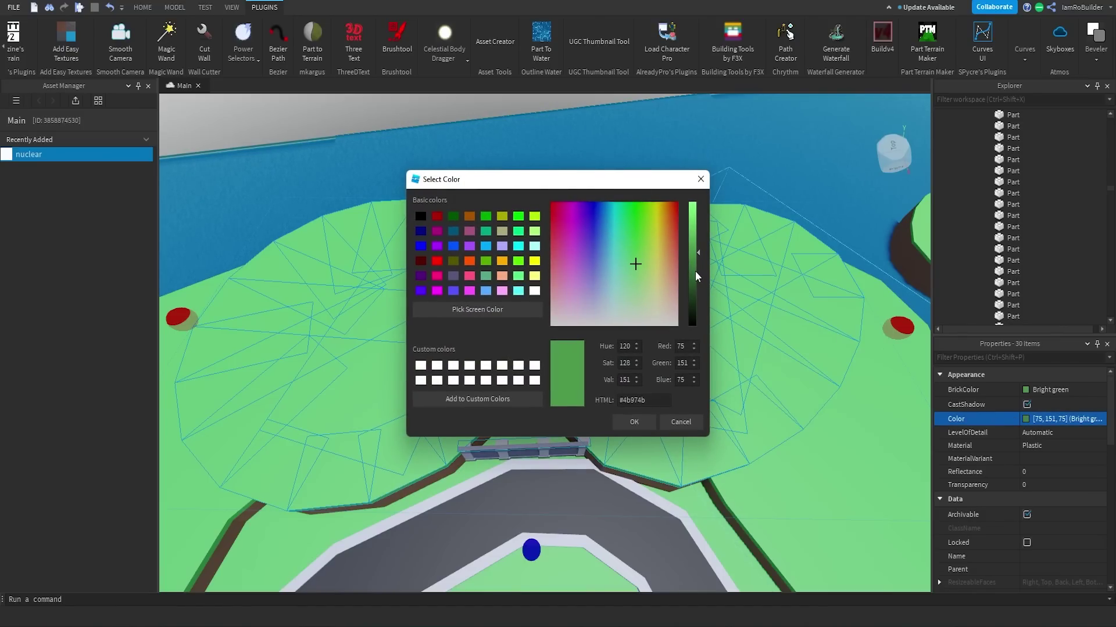
{"action": "left_click", "coordinate": [695, 272]}
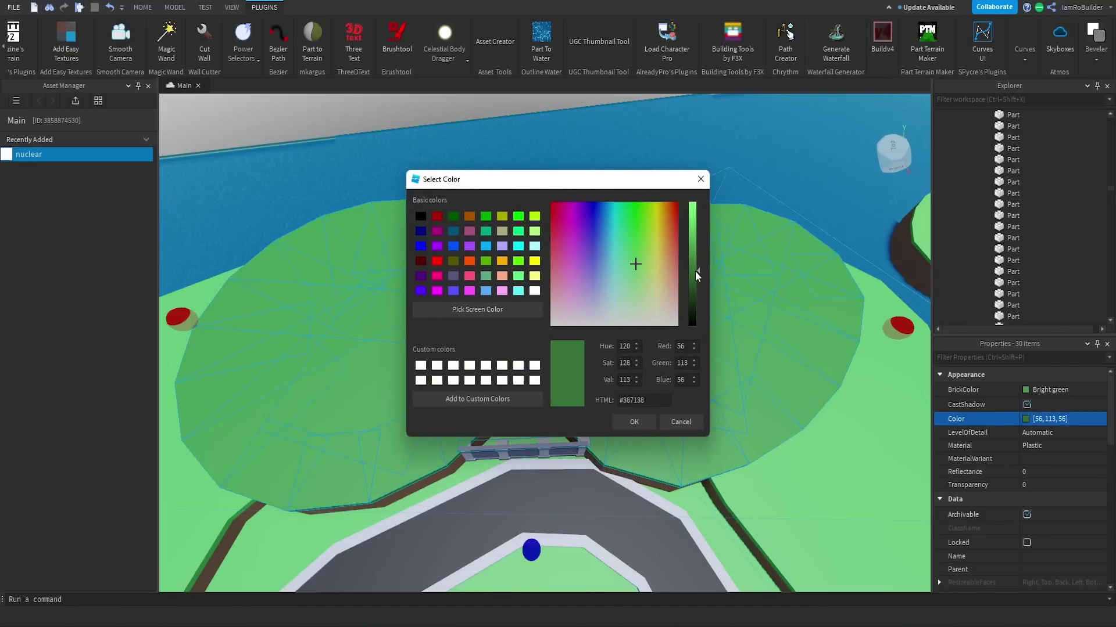
{"action": "left_click", "coordinate": [632, 422]}
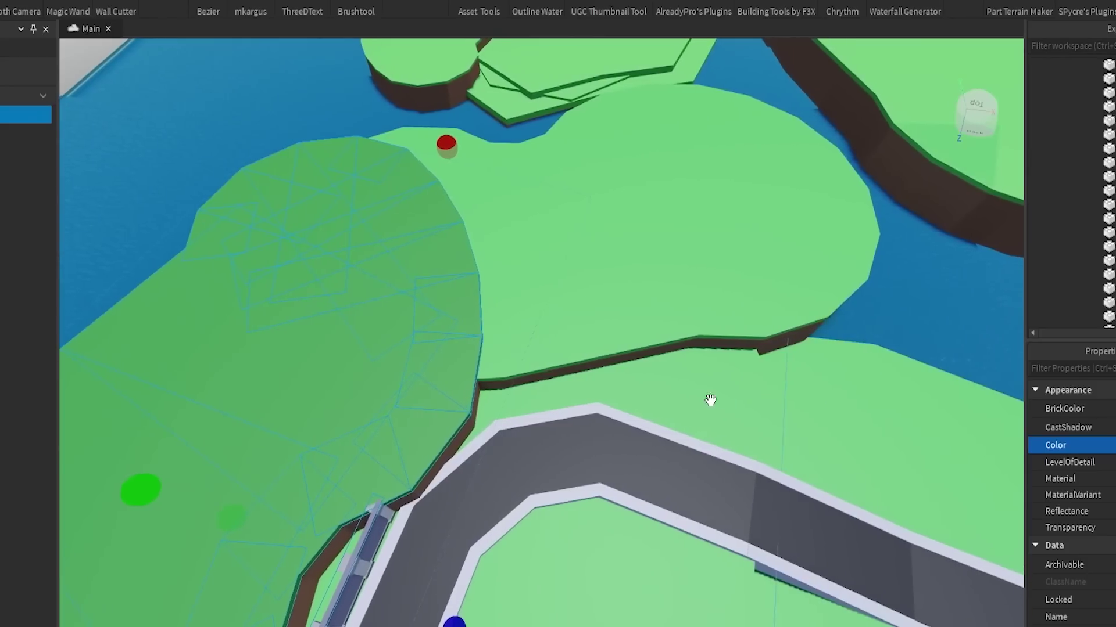
{"action": "scroll", "coordinate": [710, 400], "scroll_direction": "down", "scroll_amount": 5}
{"action": "scroll", "coordinate": [720, 359], "scroll_direction": "up", "scroll_amount": 10}
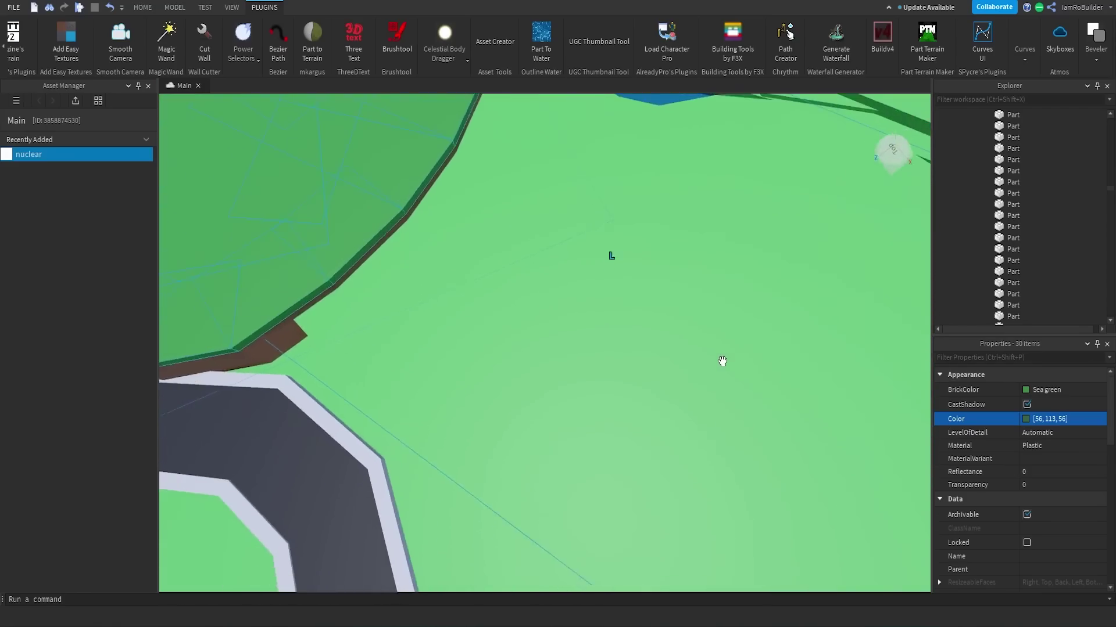
{"action": "scroll", "coordinate": [721, 359], "scroll_direction": "down", "scroll_amount": 3}
{"action": "left_click", "coordinate": [236, 47]}
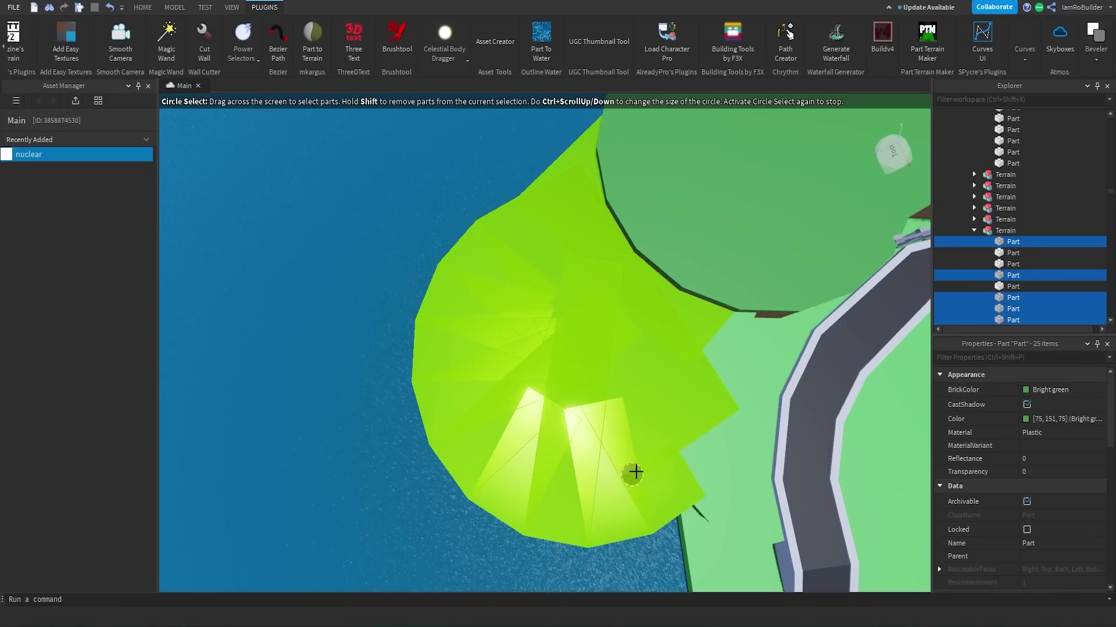
- Add the lower grass tier parts near the water to the selection, viewing them from above
{"action": "left_click", "coordinate": [726, 333]}
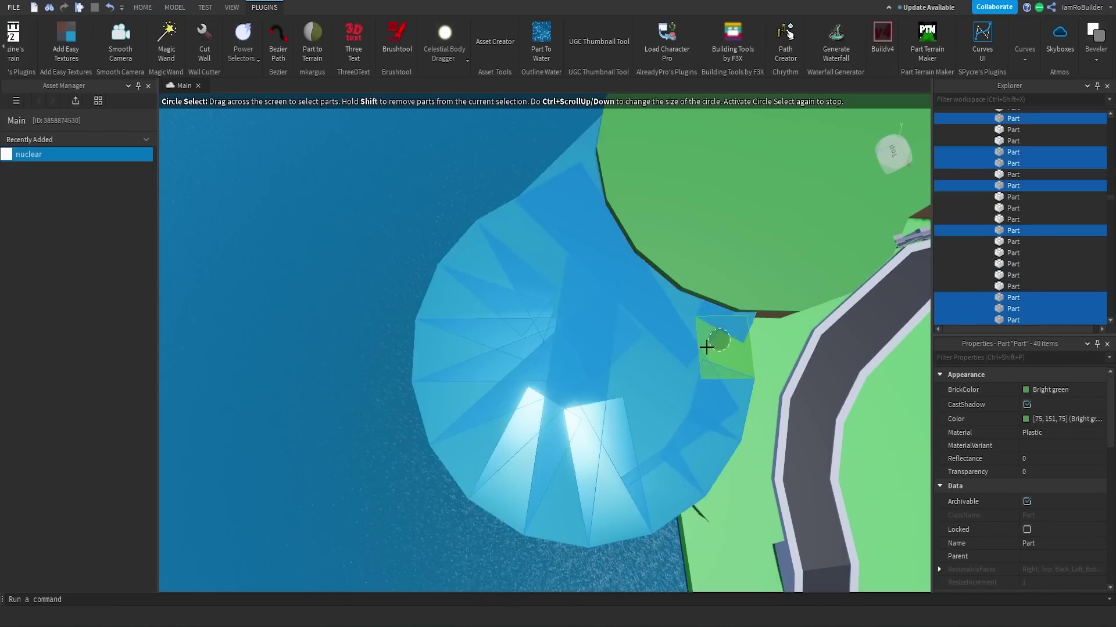
{"action": "mouse_move", "coordinate": [726, 333]}
{"action": "right_mouse_down"}
{"action": "mouse_move", "coordinate": [743, 420]}
{"action": "mouse_move", "coordinate": [526, 289]}
{"action": "right_mouse_up"}
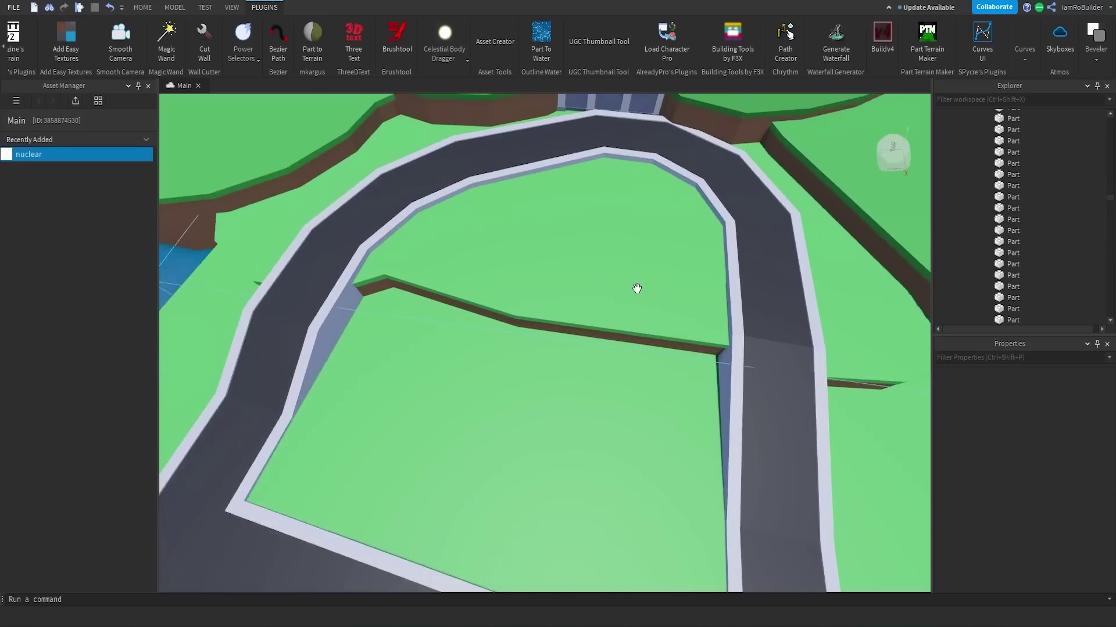
{"action": "scroll", "coordinate": [637, 288], "scroll_direction": "up", "scroll_amount": 2}
{"action": "scroll", "coordinate": [567, 306], "scroll_direction": "up", "scroll_amount": 2}
{"action": "right_click_drag", "start_coordinate": [647, 269], "coordinate": [492, 263]}
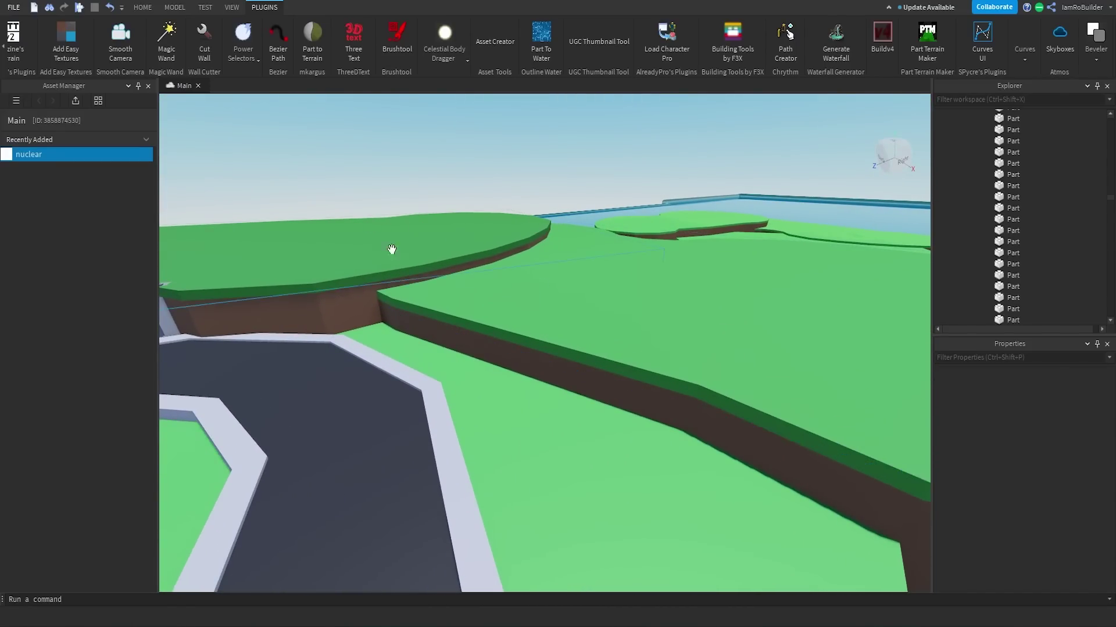
{"action": "right_click_drag", "start_coordinate": [379, 244], "coordinate": [538, 299]}
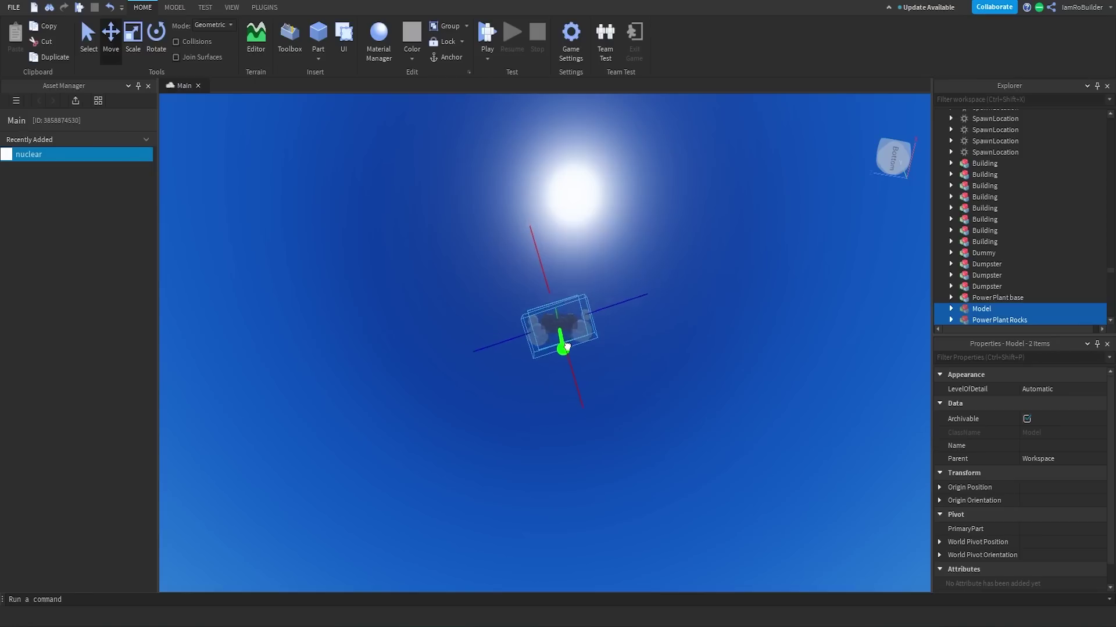
- Focus on the selected rock beside a cooling tower and scale it larger
{"action": "key", "text": "f"}
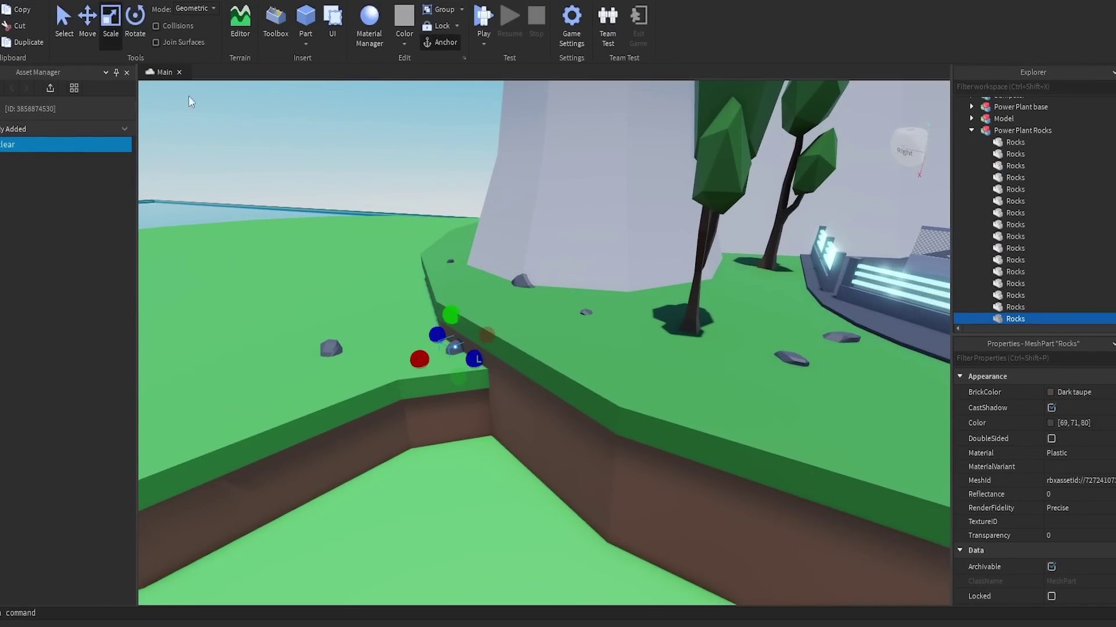
{"action": "left_click_drag", "start_coordinate": [443, 307], "coordinate": [455, 303]}
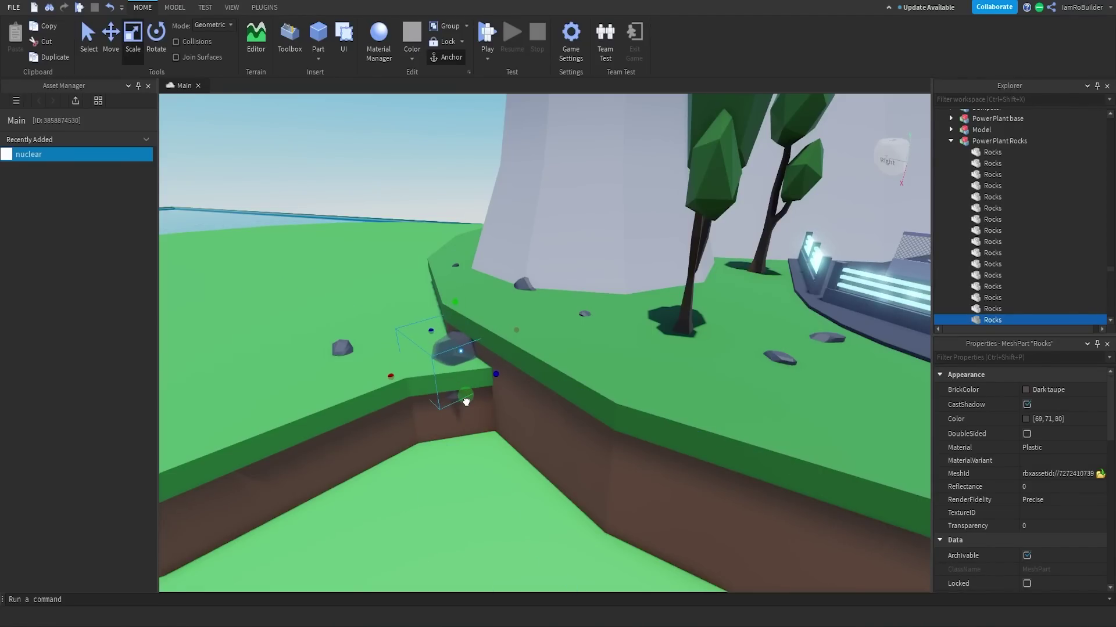